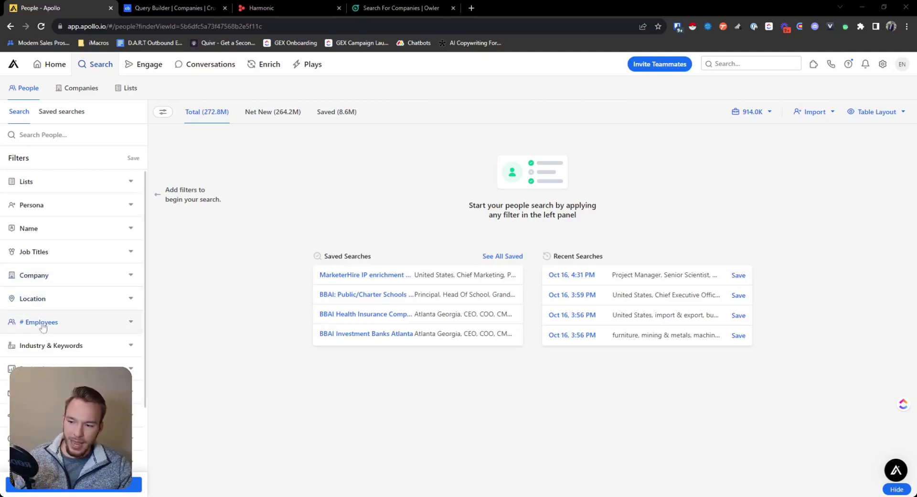
Step: Expand Apollo's Company filter to reveal the 'Include / exclude list of companies' option
{"action": "left_click", "coordinate": [36, 274]}
{"action": "scroll", "coordinate": [42, 306], "scroll_direction": "down", "scroll_amount": 2}
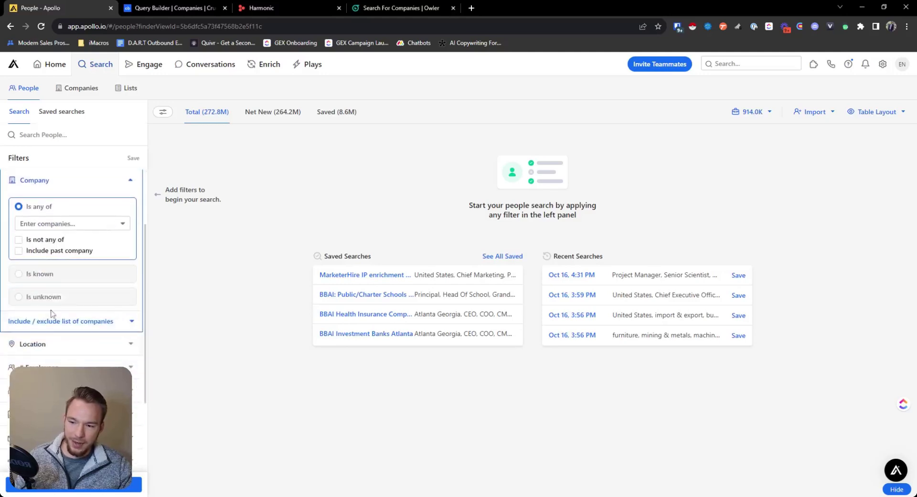
{"action": "left_click", "coordinate": [52, 320]}
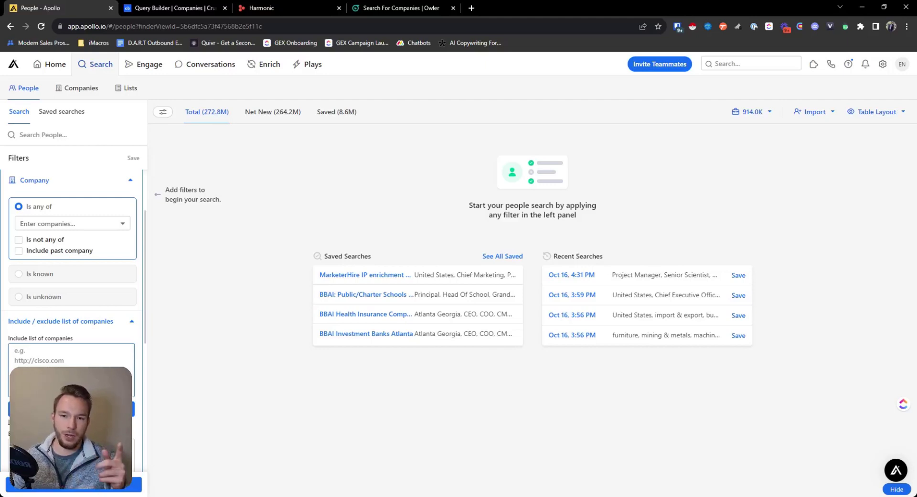
{"action": "left_click", "coordinate": [406, 98]}
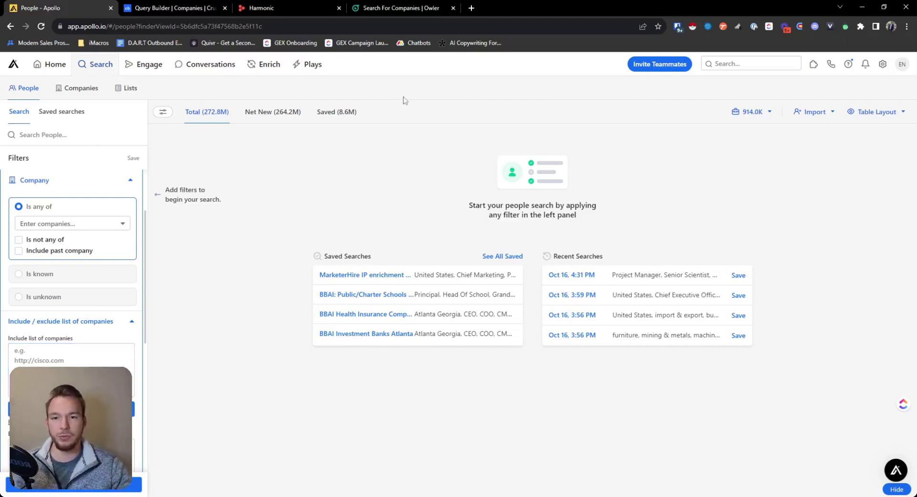
Step: Filter Owler's company search to Pre-Series B funding rounds from the last 30 days
{"action": "left_click", "coordinate": [412, 12]}
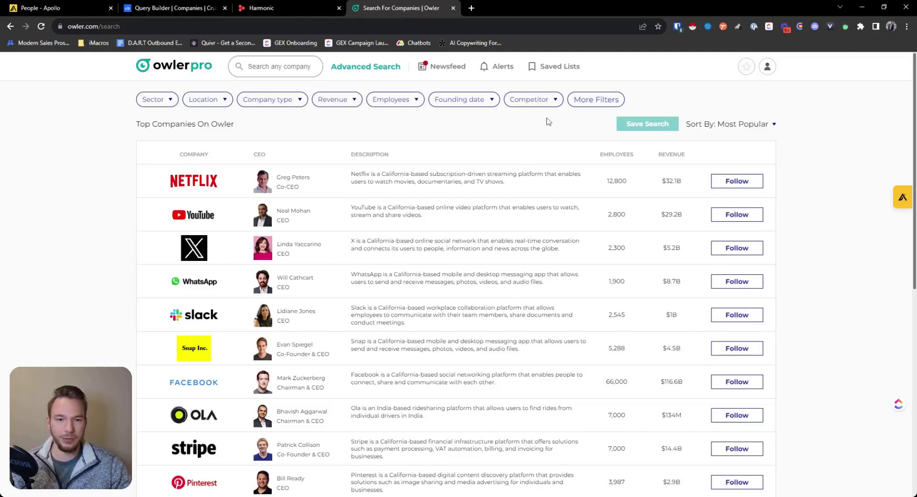
{"action": "left_click", "coordinate": [588, 101]}
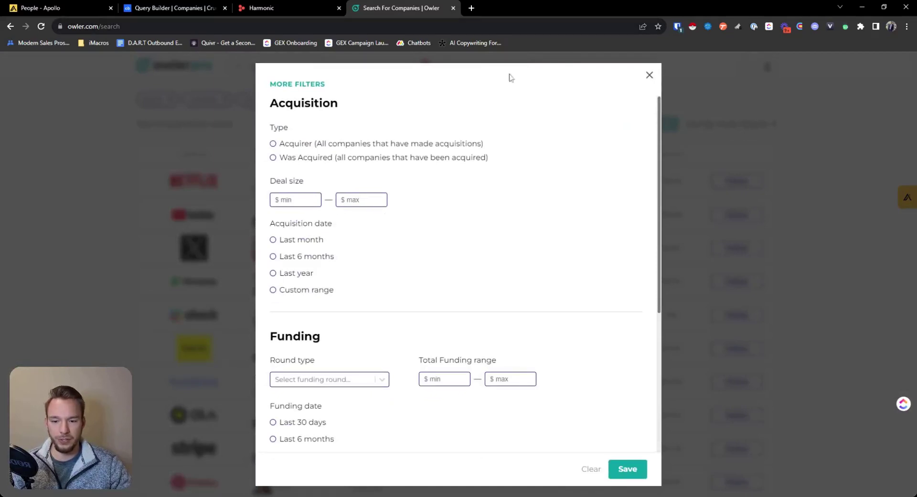
{"action": "scroll", "coordinate": [364, 279], "scroll_direction": "down", "scroll_amount": 3}
{"action": "left_click", "coordinate": [311, 237]}
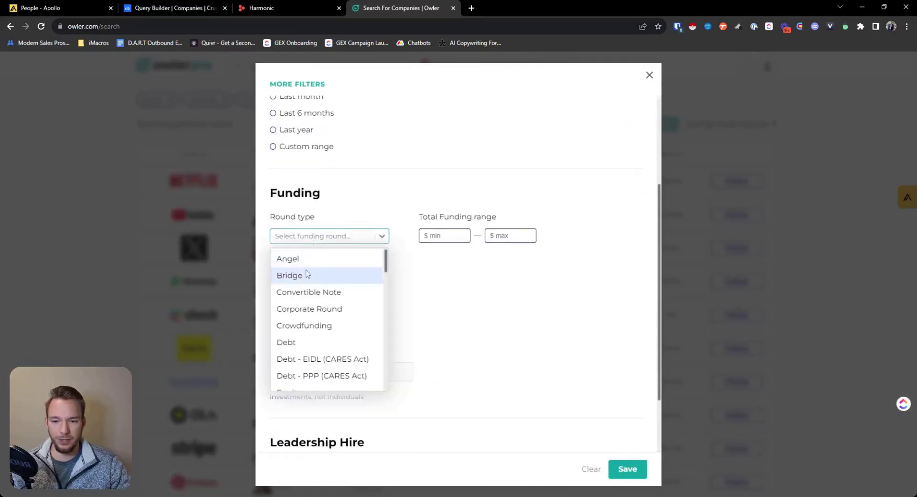
{"action": "scroll", "coordinate": [322, 359], "scroll_direction": "down", "scroll_amount": 8}
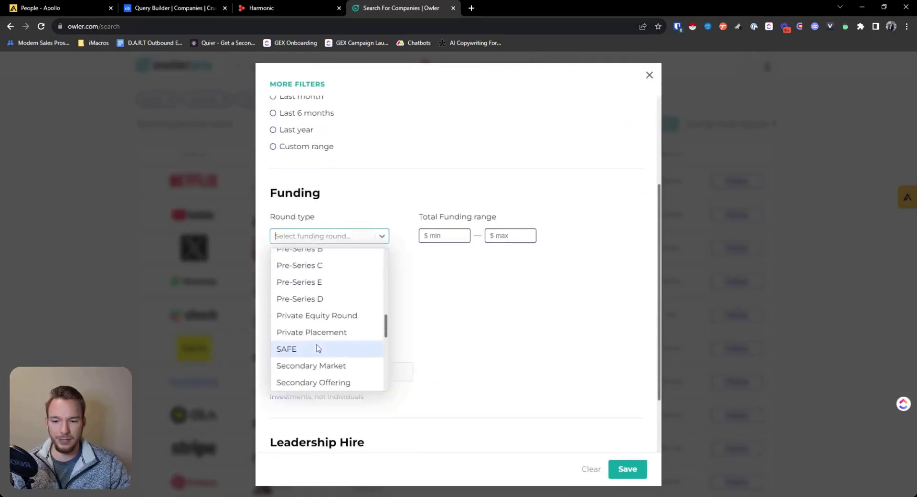
{"action": "scroll", "coordinate": [310, 337], "scroll_direction": "up", "scroll_amount": 1}
{"action": "left_click", "coordinate": [300, 292]}
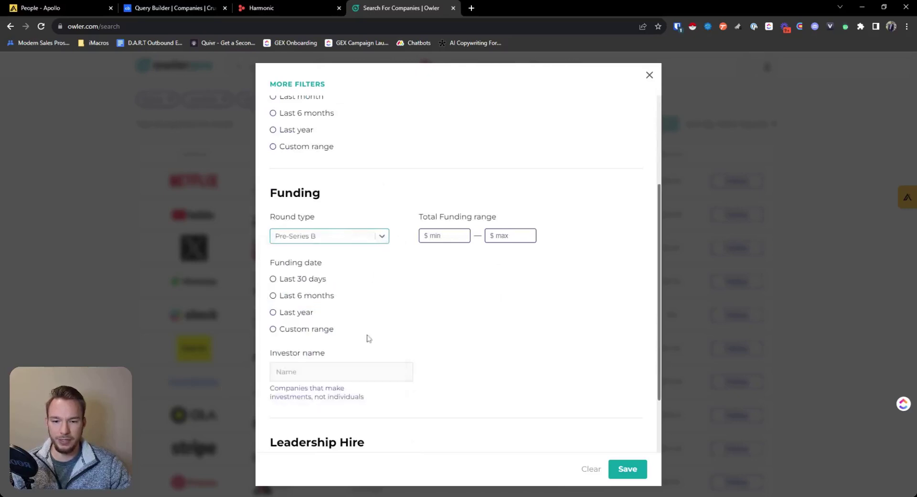
{"action": "left_click", "coordinate": [273, 279]}
{"action": "left_click", "coordinate": [622, 476]}
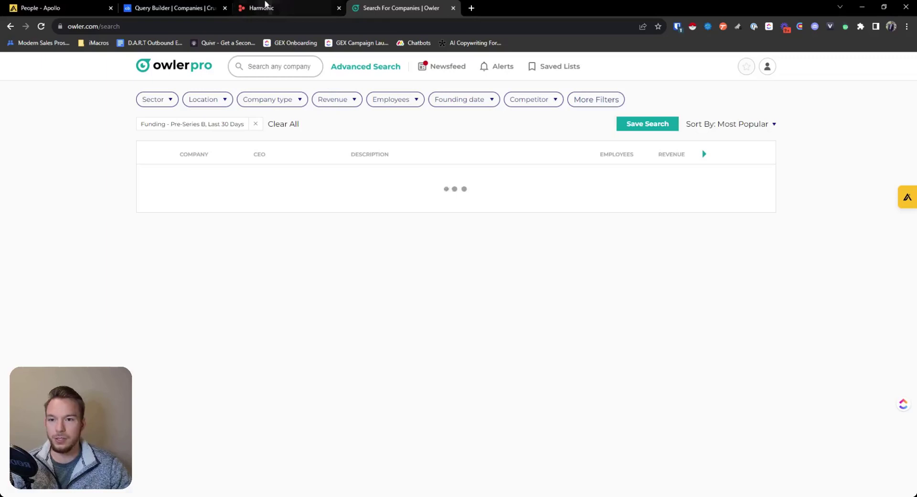
Step: Log in to Harmonic and add a custom filter: Last Funding Type is SERIES_B
{"action": "left_click", "coordinate": [268, 8]}
{"action": "left_click", "coordinate": [645, 76]}
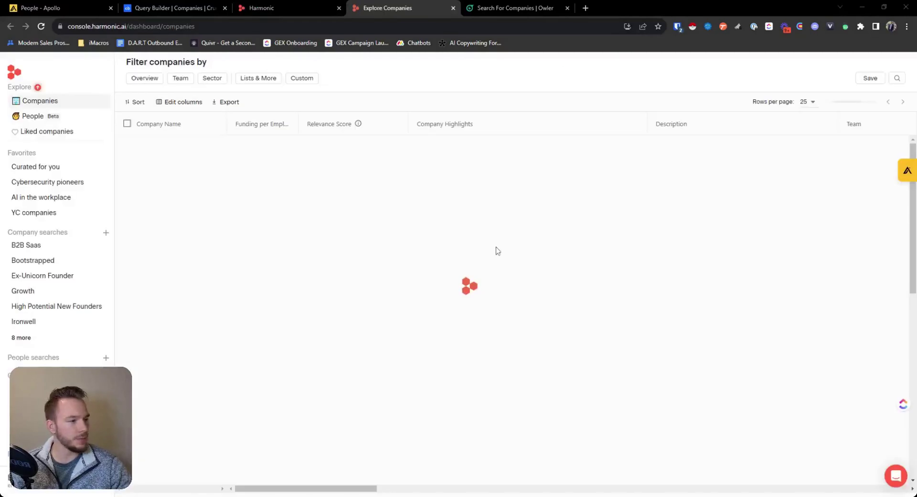
{"action": "left_click", "coordinate": [300, 78]}
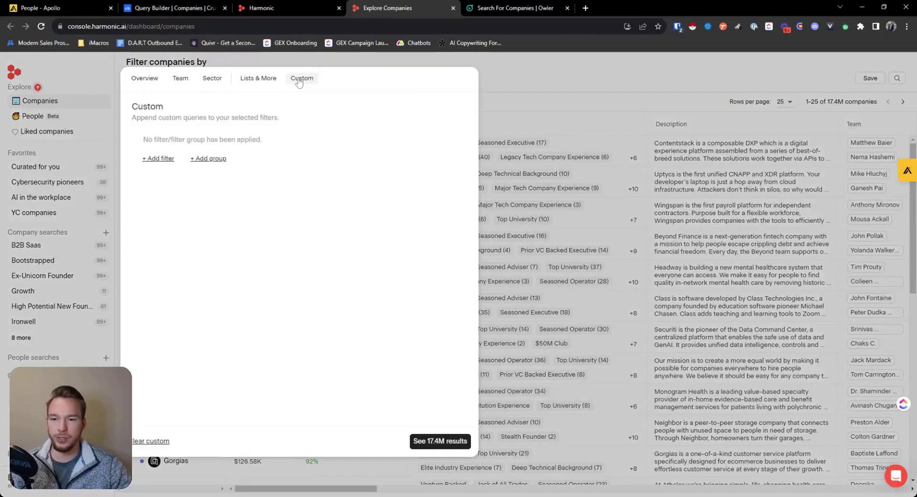
{"action": "left_click", "coordinate": [153, 158]}
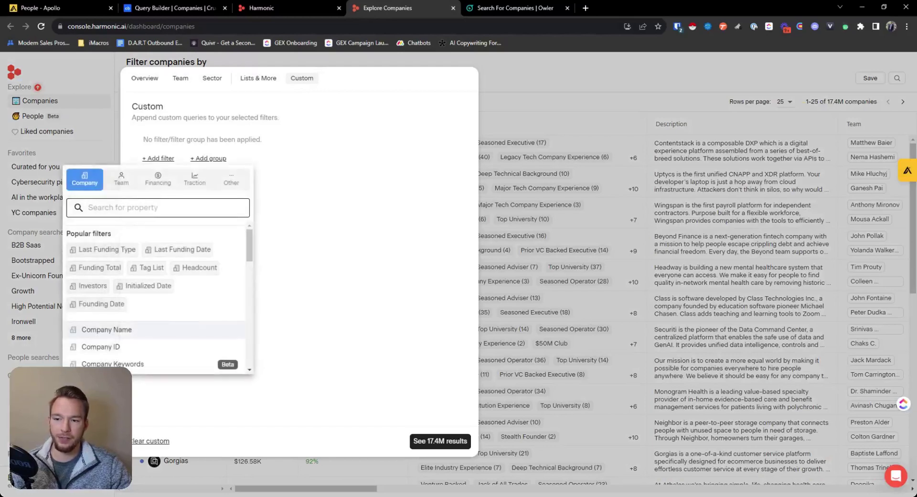
{"action": "left_click", "coordinate": [156, 180]}
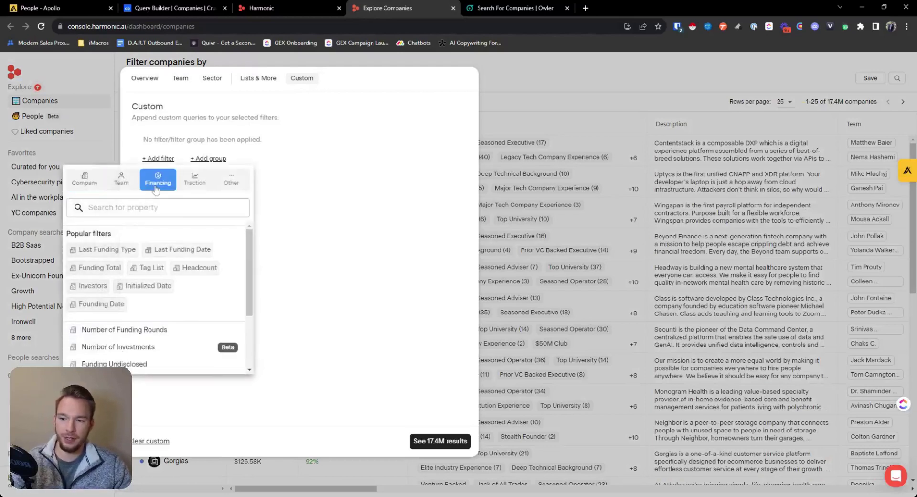
{"action": "left_click", "coordinate": [114, 252]}
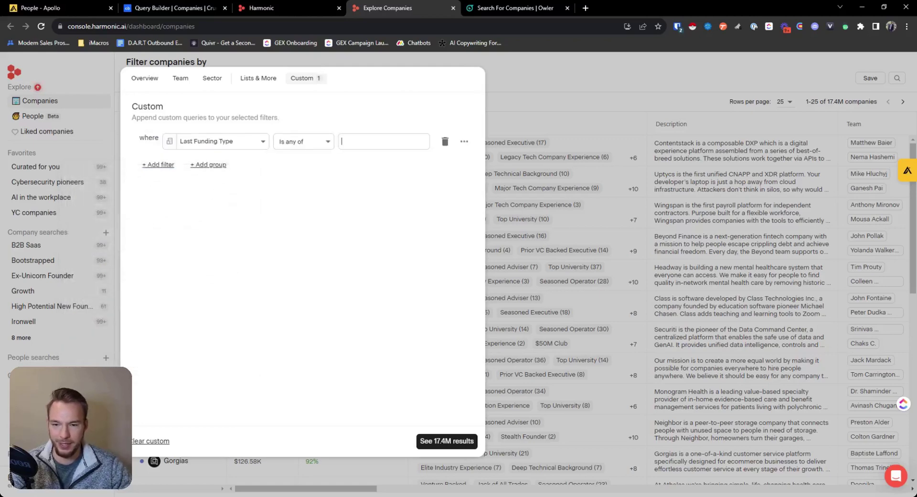
{"action": "left_click", "coordinate": [382, 140]}
{"action": "scroll", "coordinate": [377, 215], "scroll_direction": "down", "scroll_amount": 3}
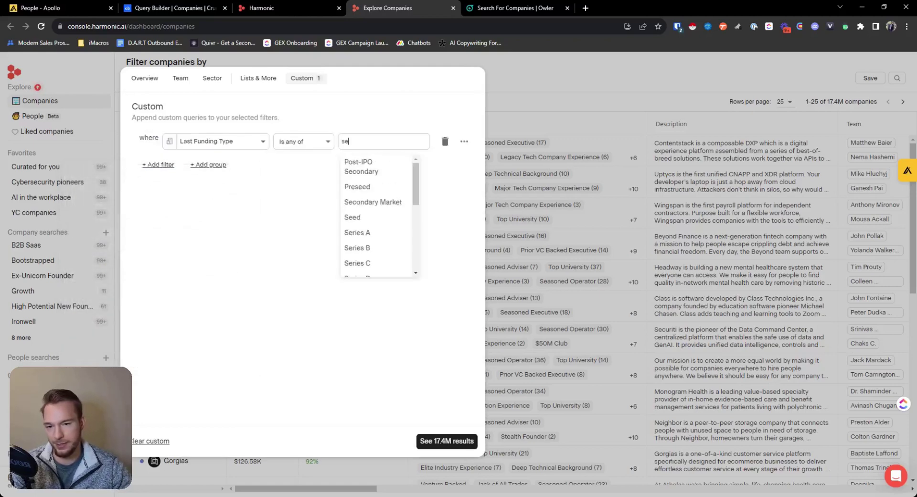
{"action": "left_click", "coordinate": [365, 245]}
Step: Add a Last Funding Date after 10/16/2023 filter, leaving only Celestia Labs in the results
{"action": "left_click", "coordinate": [163, 165]}
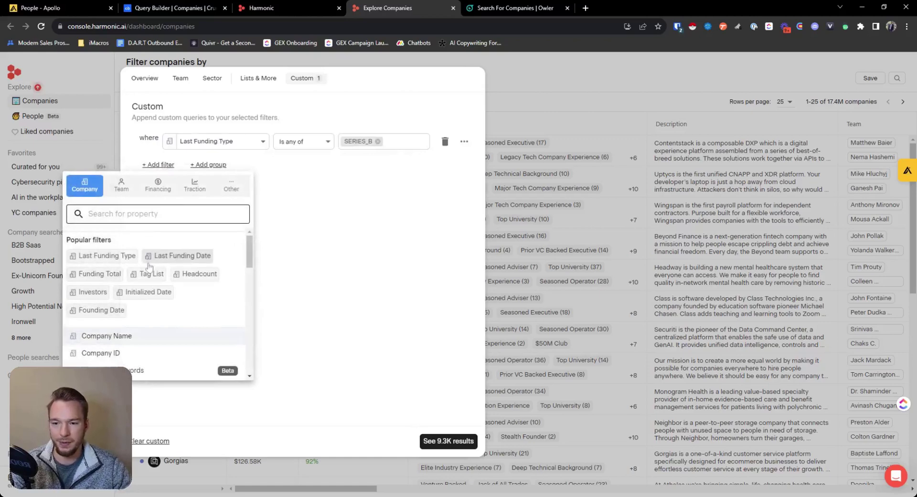
{"action": "left_click", "coordinate": [161, 256]}
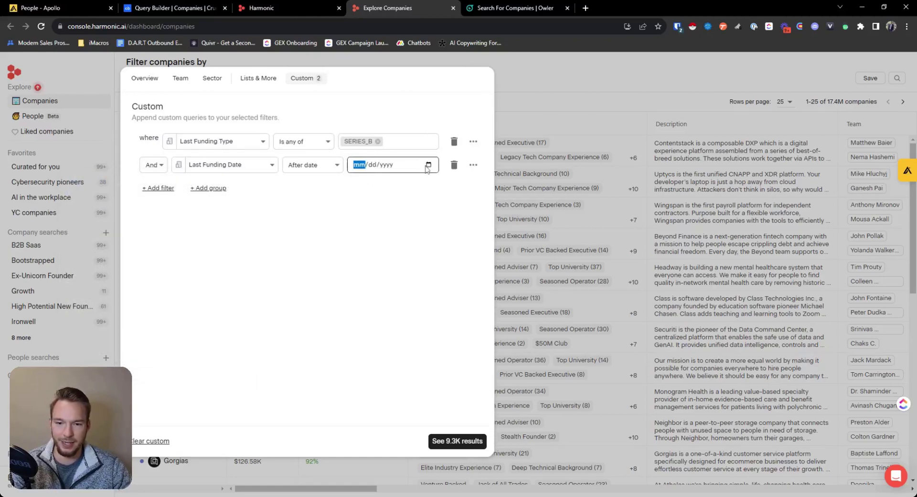
{"action": "left_click", "coordinate": [421, 174]}
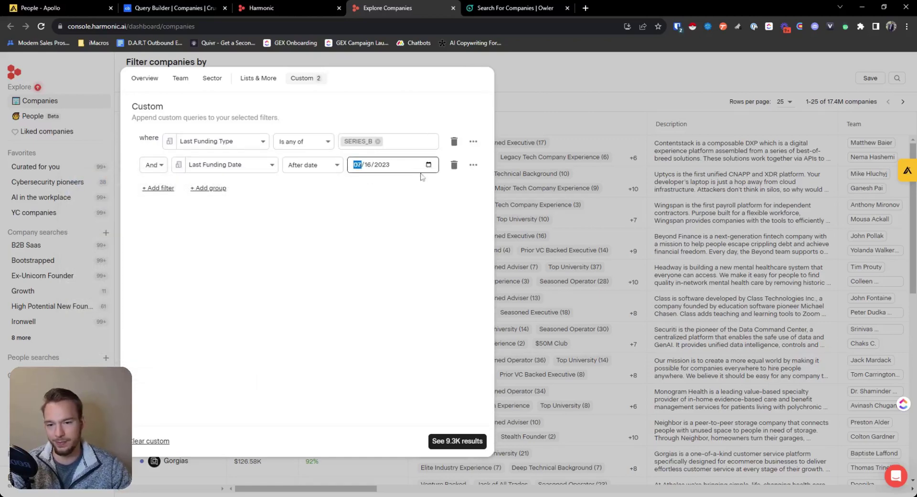
{"action": "key", "text": "Up"}
{"action": "key", "text": "Up"}
{"action": "key", "text": "Up"}
{"action": "key", "text": "Up"}
{"action": "key", "text": "Up"}
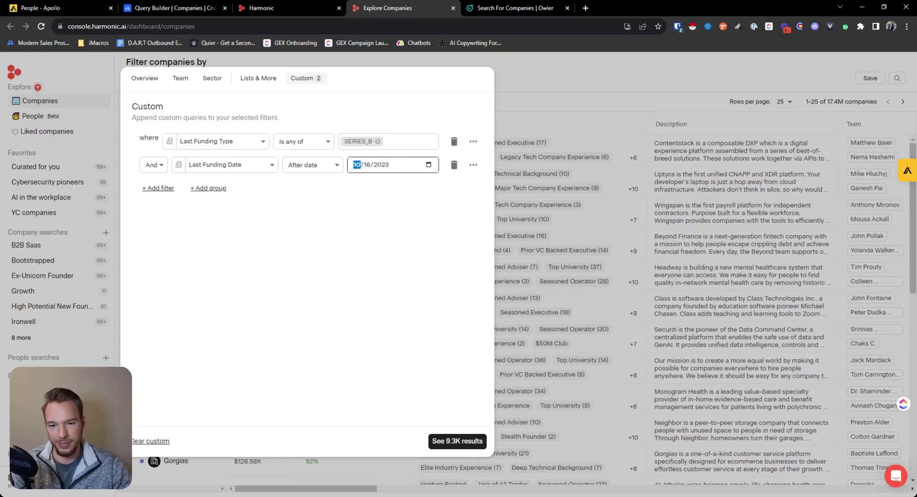
{"action": "key", "text": "Up"}
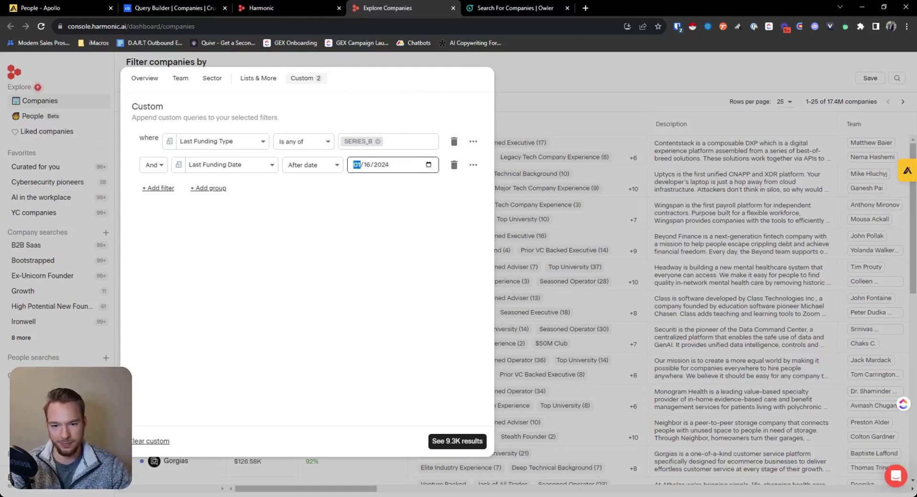
{"action": "key", "text": "Down"}
{"action": "key", "text": "Down"}
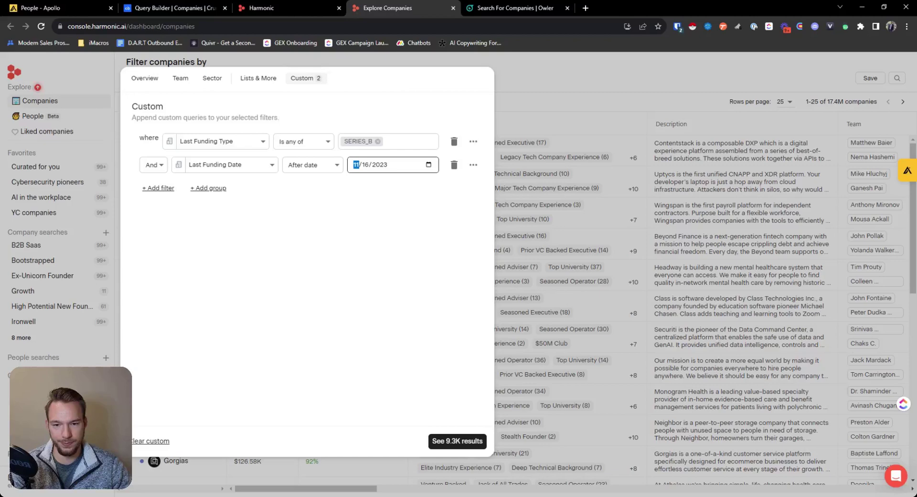
{"action": "key", "text": "Down"}
{"action": "left_click", "coordinate": [454, 442]}
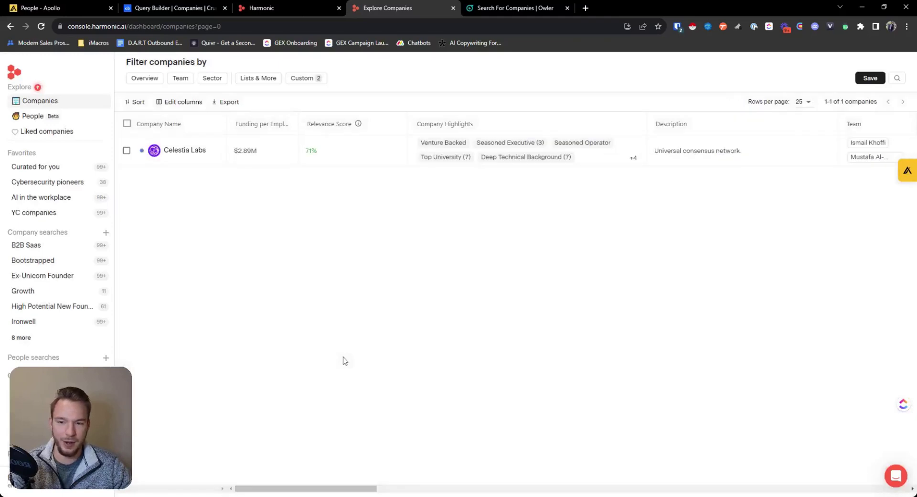
{"action": "left_click", "coordinate": [309, 79]}
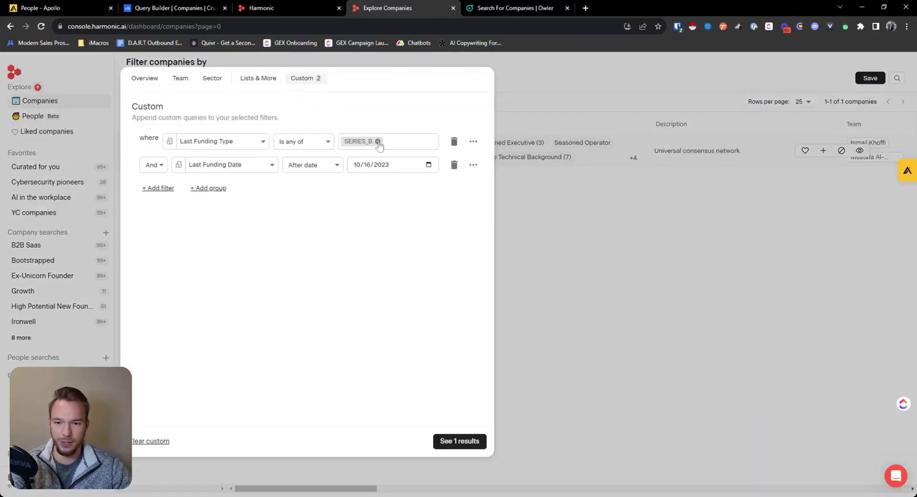
{"action": "left_click", "coordinate": [458, 444]}
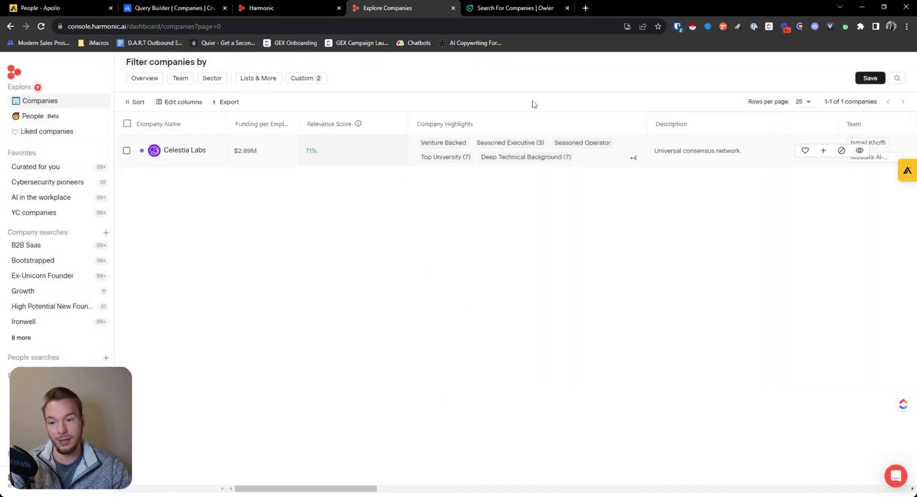
{"action": "left_click", "coordinate": [483, 8]}
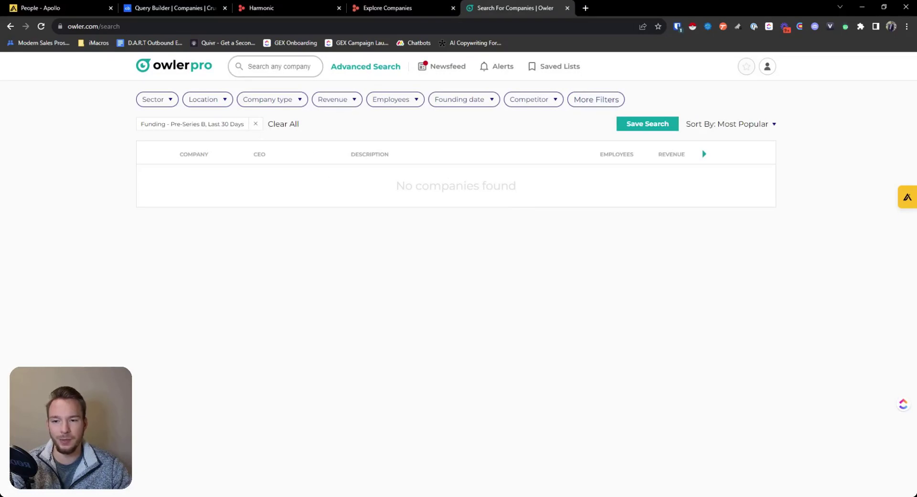
Step: Widen Owler's Pre-Series B funding date to the last year, then reopen Harmonic's custom filters
{"action": "left_click", "coordinate": [597, 99]}
{"action": "scroll", "coordinate": [363, 375], "scroll_direction": "down", "scroll_amount": 1}
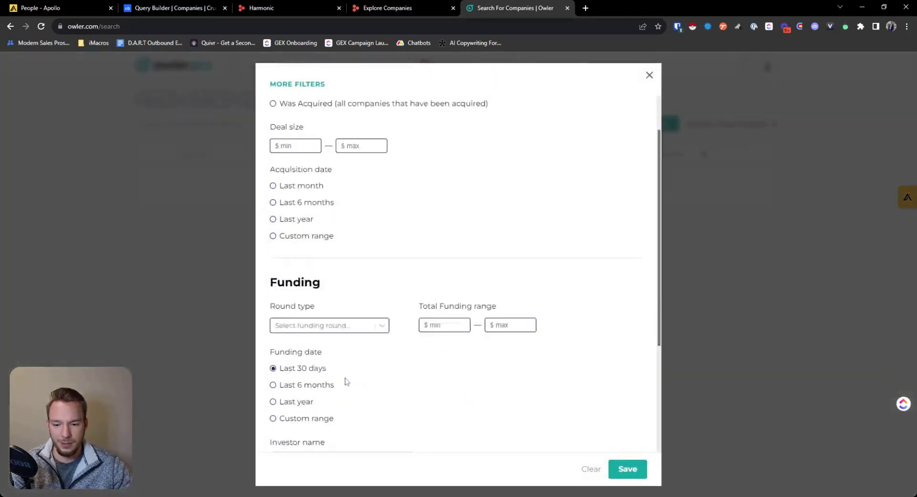
{"action": "left_click", "coordinate": [274, 361]}
{"action": "left_click", "coordinate": [625, 471]}
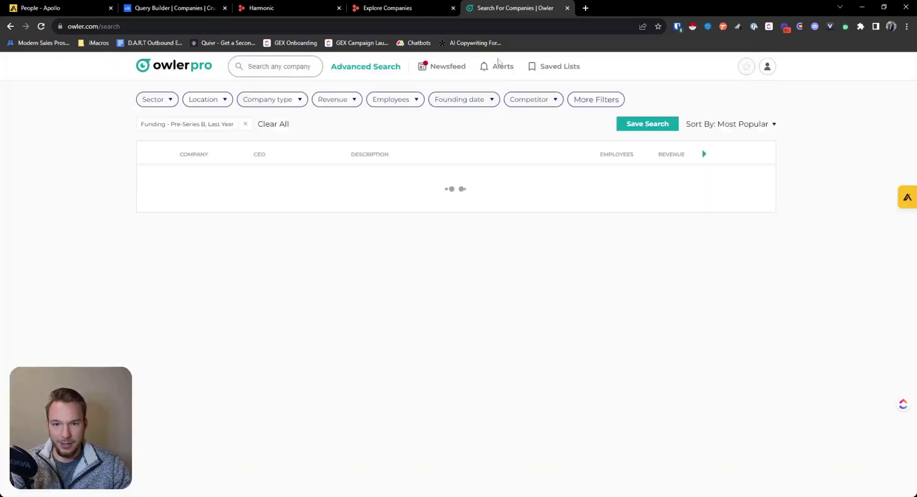
{"action": "left_click", "coordinate": [384, 11]}
{"action": "left_click", "coordinate": [305, 80]}
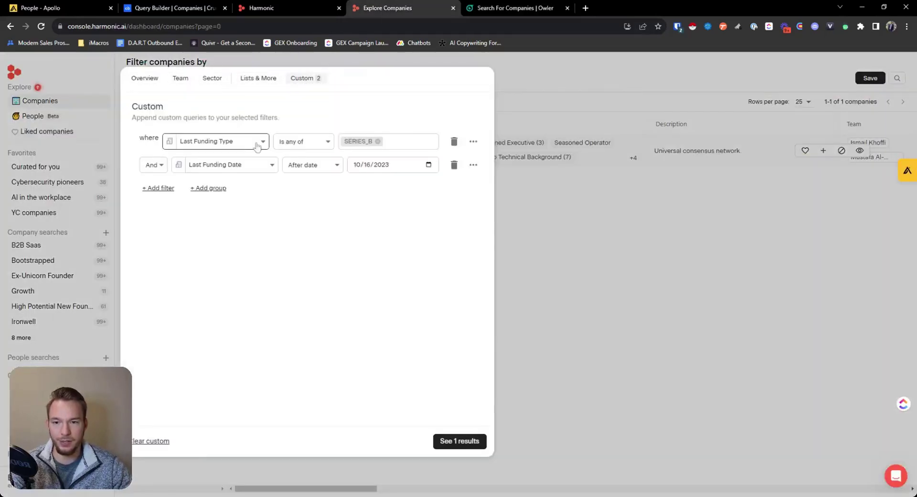
Step: Move Harmonic's Last Funding Date cutoff to 11/16/2022, giving about 1.4K Series B companies
{"action": "left_click", "coordinate": [408, 168]}
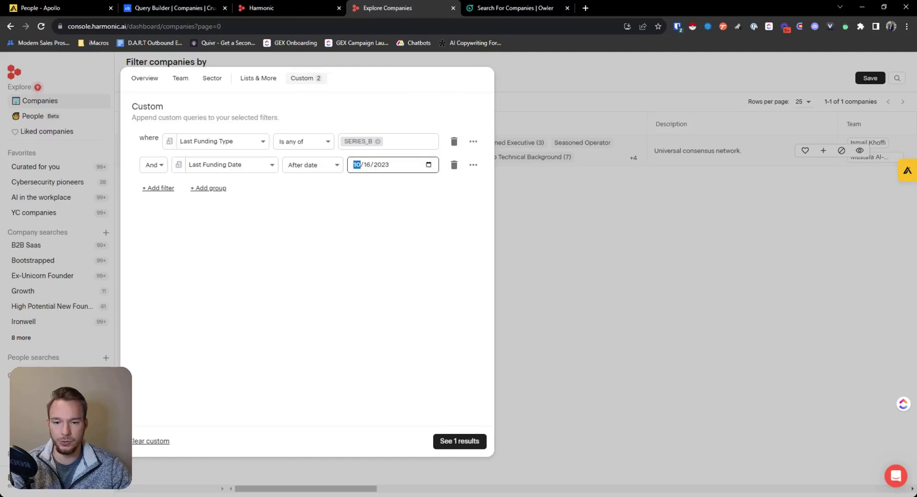
{"action": "type", "text": "11162022"}
{"action": "left_click", "coordinate": [447, 399]}
{"action": "left_click", "coordinate": [460, 444]}
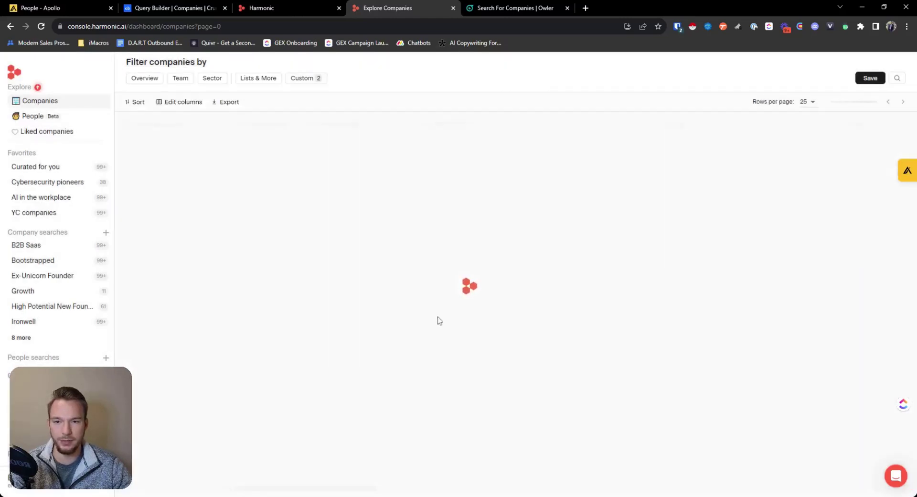
{"action": "left_click", "coordinate": [512, 5]}
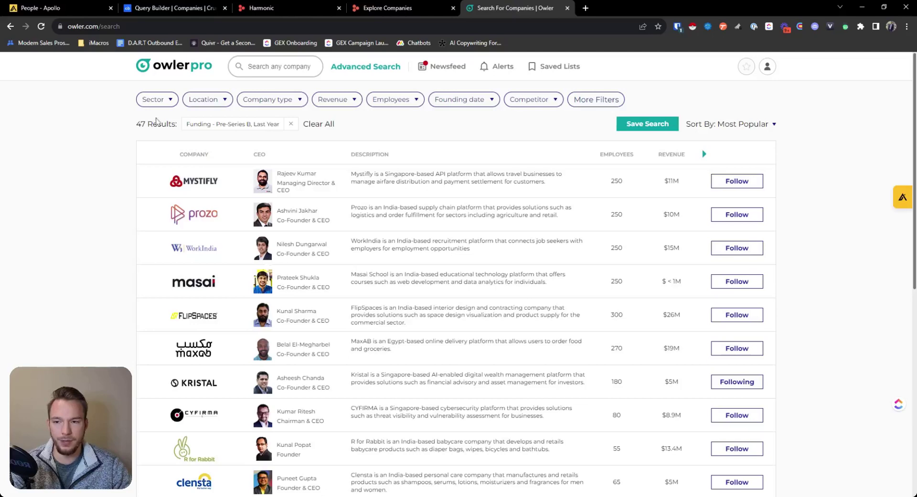
{"action": "left_click", "coordinate": [404, 9]}
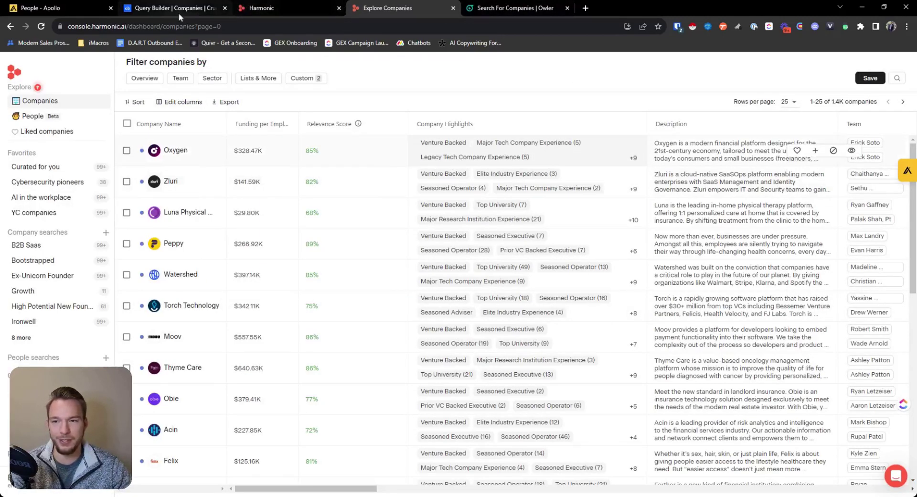
{"action": "left_click", "coordinate": [162, 9]}
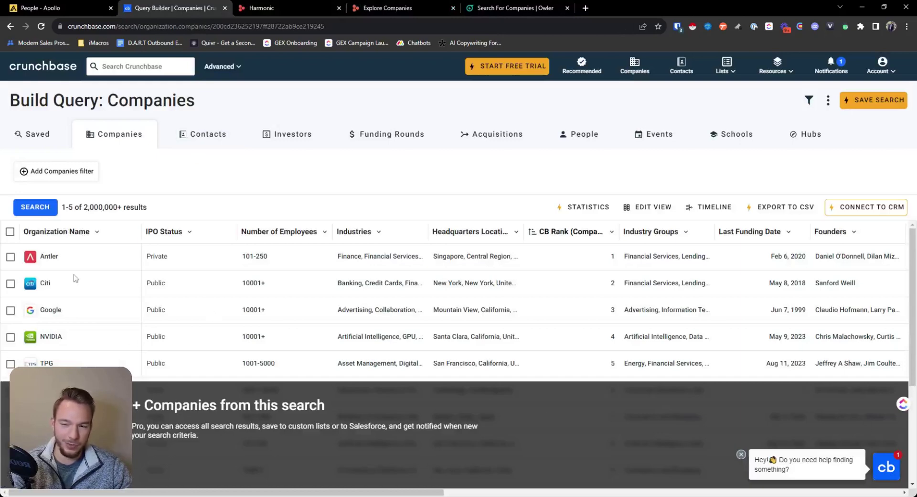
Step: Add a Crunchbase filter where Last Funding Type includes Series B
{"action": "left_click", "coordinate": [60, 173]}
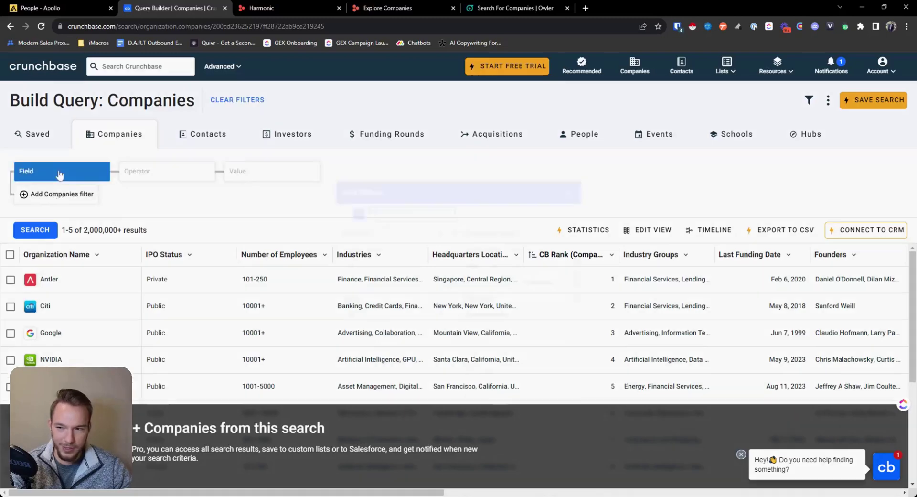
{"action": "left_click", "coordinate": [354, 245]}
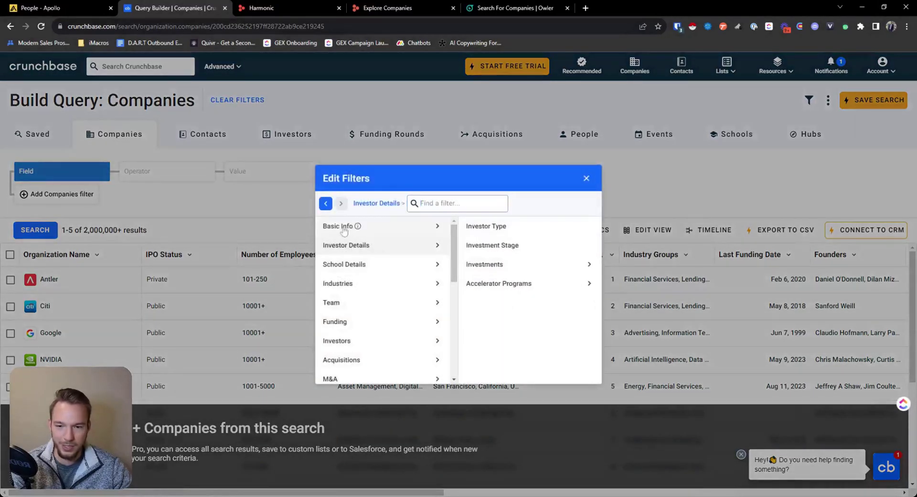
{"action": "left_click", "coordinate": [343, 229]}
{"action": "scroll", "coordinate": [489, 282], "scroll_direction": "down", "scroll_amount": 3}
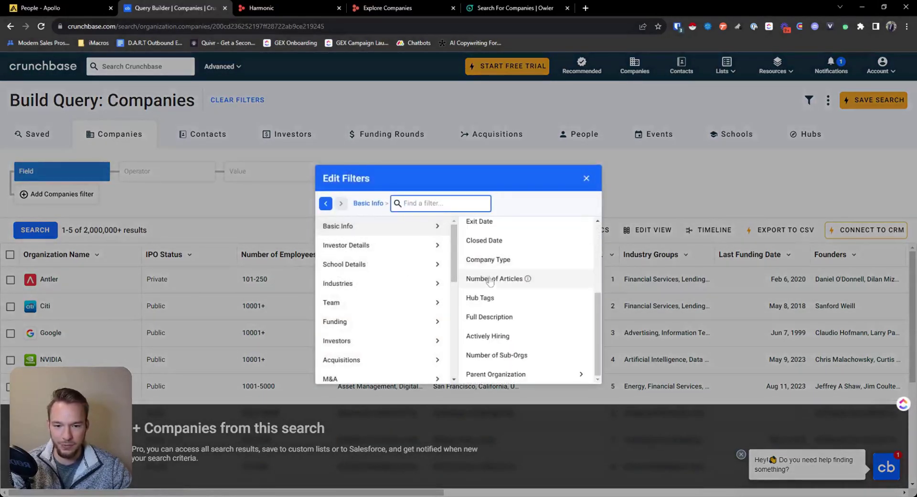
{"action": "left_click", "coordinate": [340, 340]}
{"action": "left_click", "coordinate": [340, 321]}
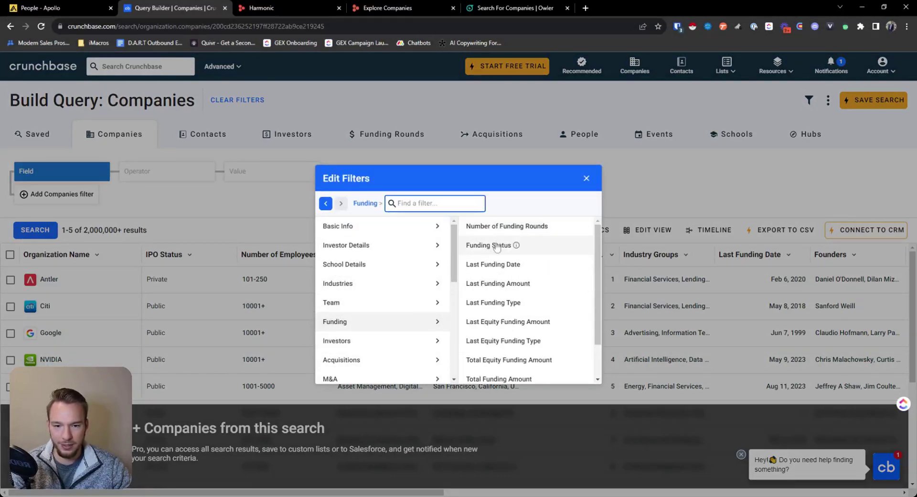
{"action": "left_click", "coordinate": [489, 304]}
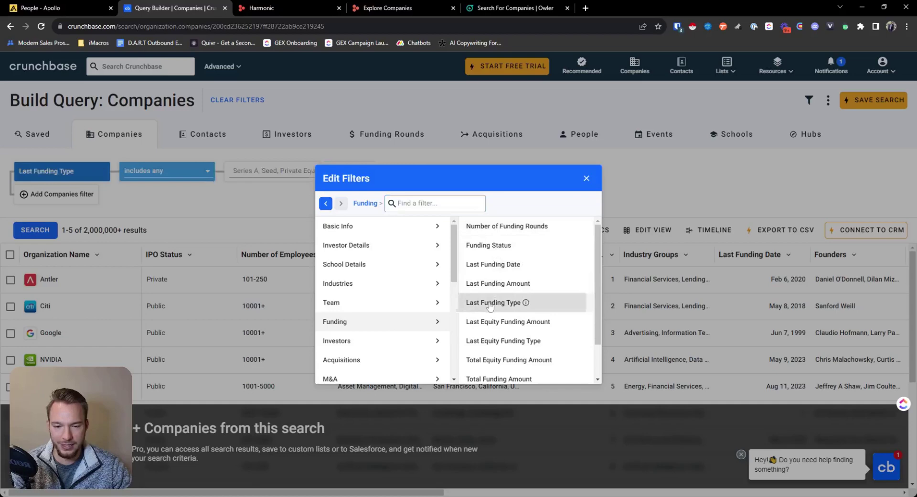
{"action": "left_click", "coordinate": [266, 170]}
{"action": "type", "text": "ser"}
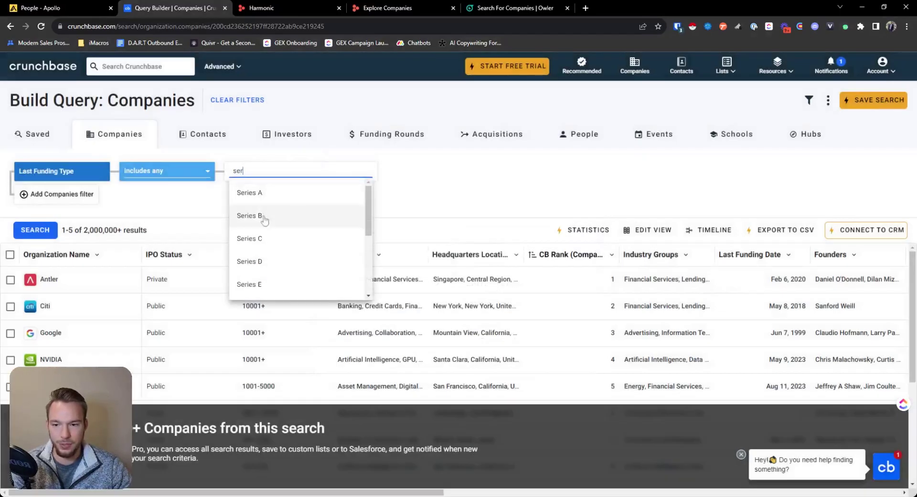
{"action": "left_click", "coordinate": [264, 216]}
Step: Add a Last Funding Date after 'a year ago' filter, narrowing Crunchbase to 1,471 companies
{"action": "left_click", "coordinate": [61, 194]}
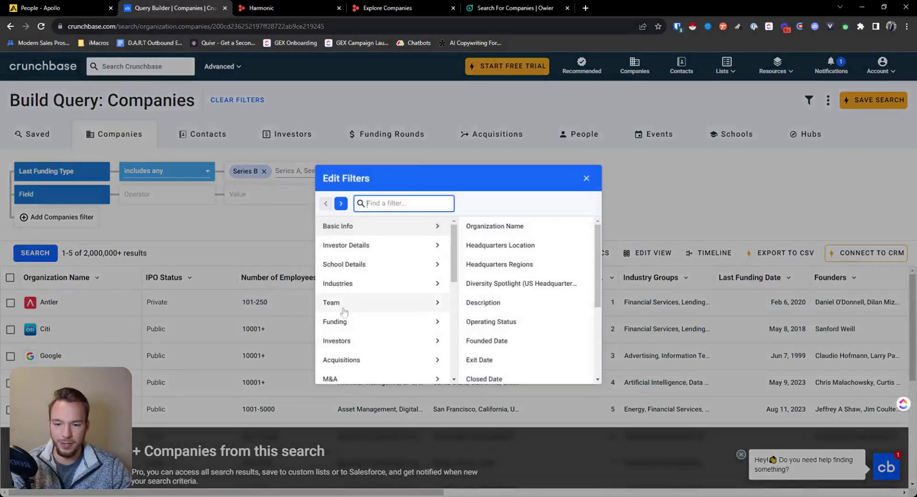
{"action": "left_click", "coordinate": [368, 320]}
{"action": "left_click", "coordinate": [478, 263]}
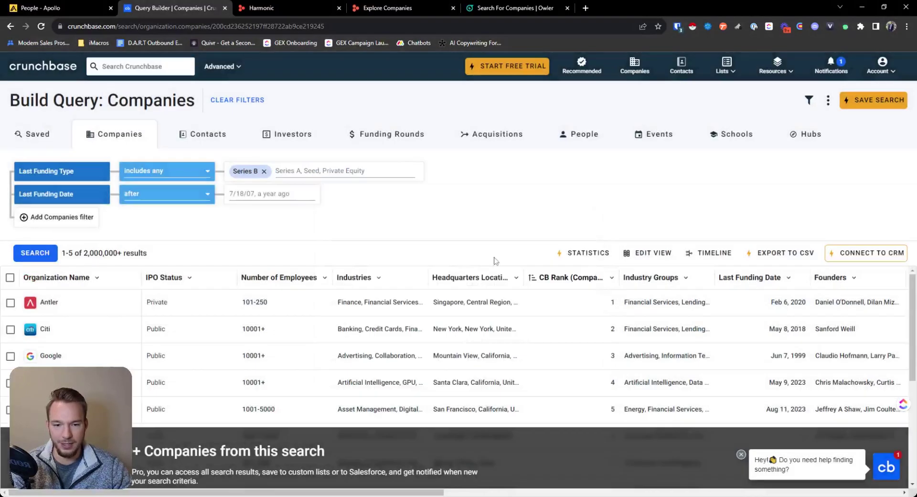
{"action": "left_click", "coordinate": [262, 199]}
{"action": "type", "text": "a year ago"}
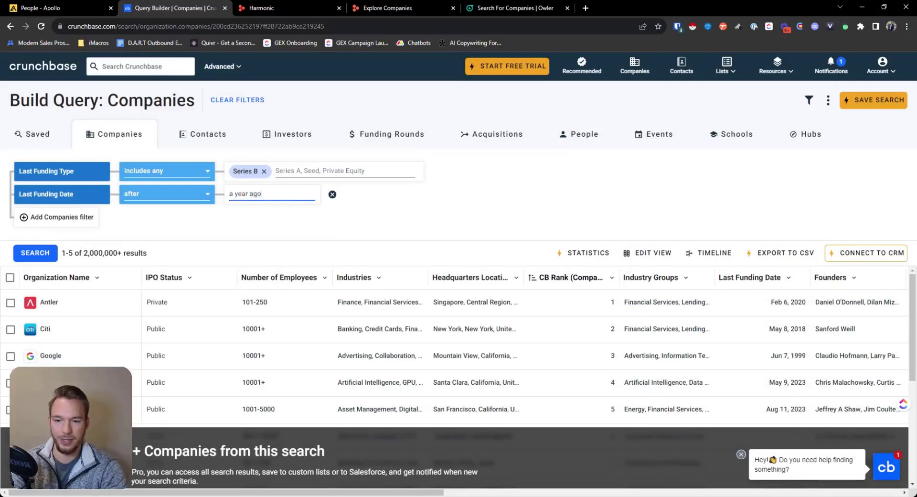
{"action": "key", "text": "Return"}
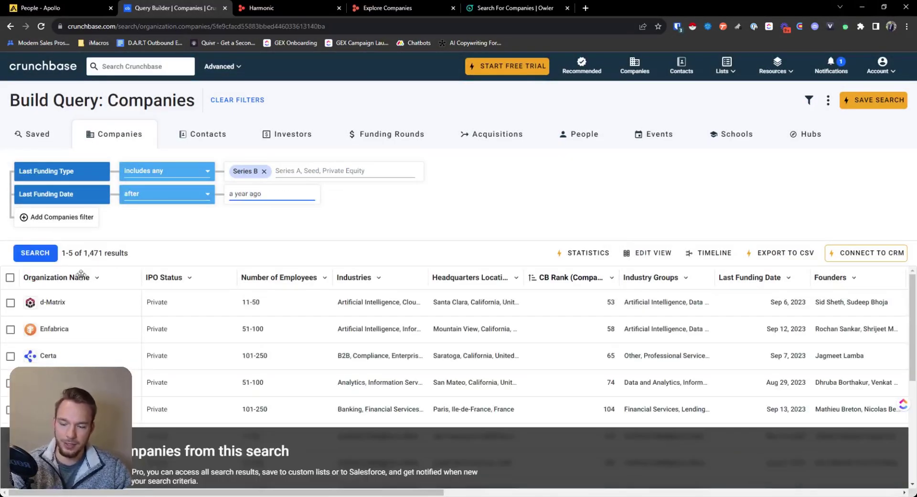
{"action": "left_click", "coordinate": [508, 9]}
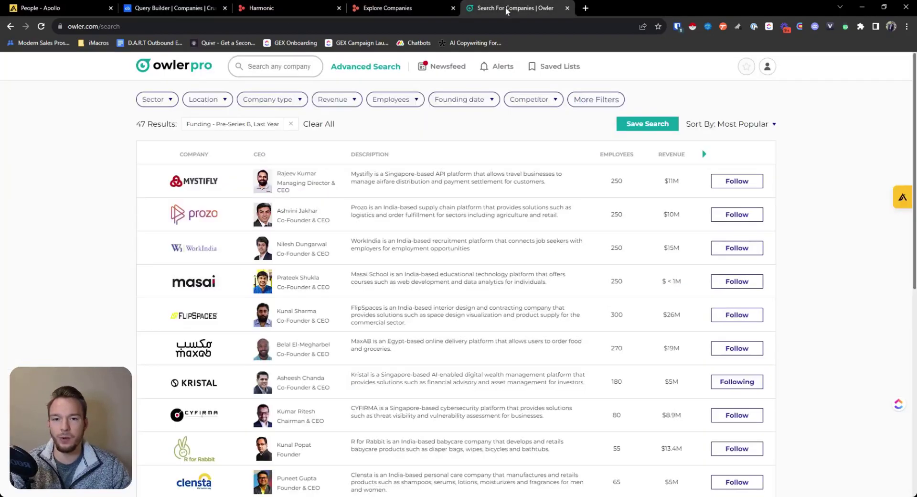
{"action": "left_click", "coordinate": [415, 13]}
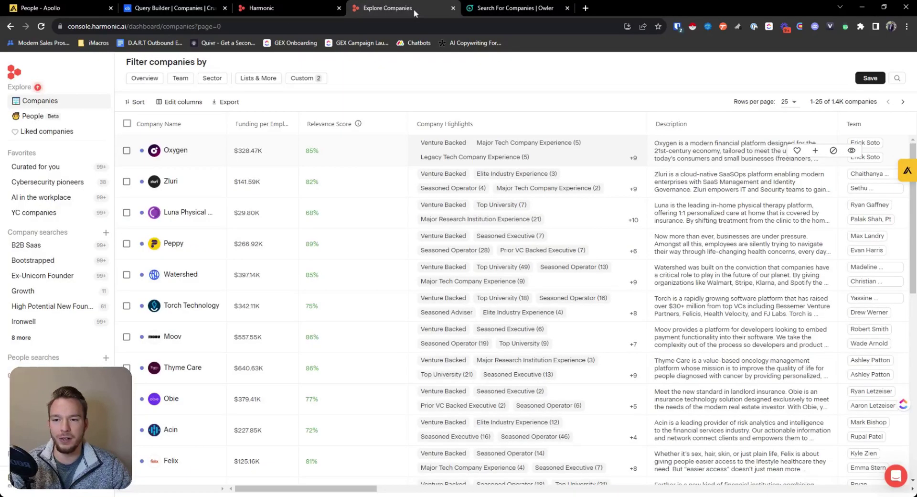
{"action": "left_click", "coordinate": [211, 10]}
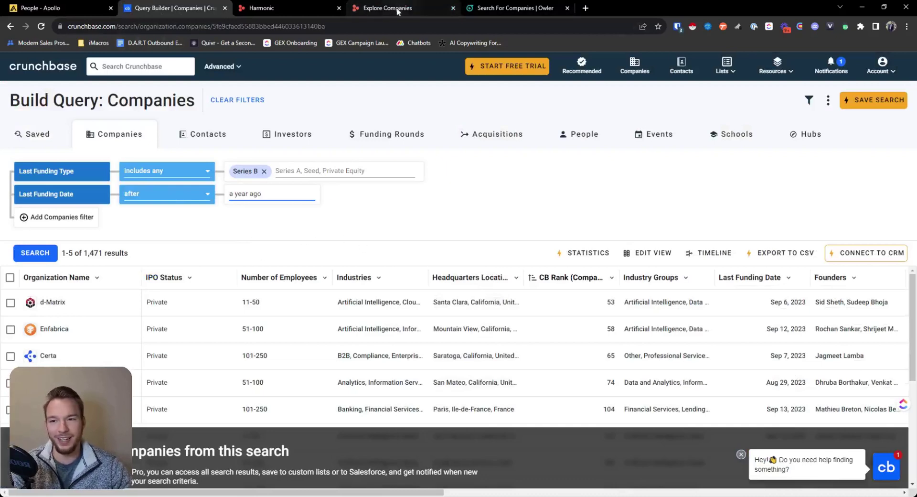
{"action": "left_click", "coordinate": [52, 8]}
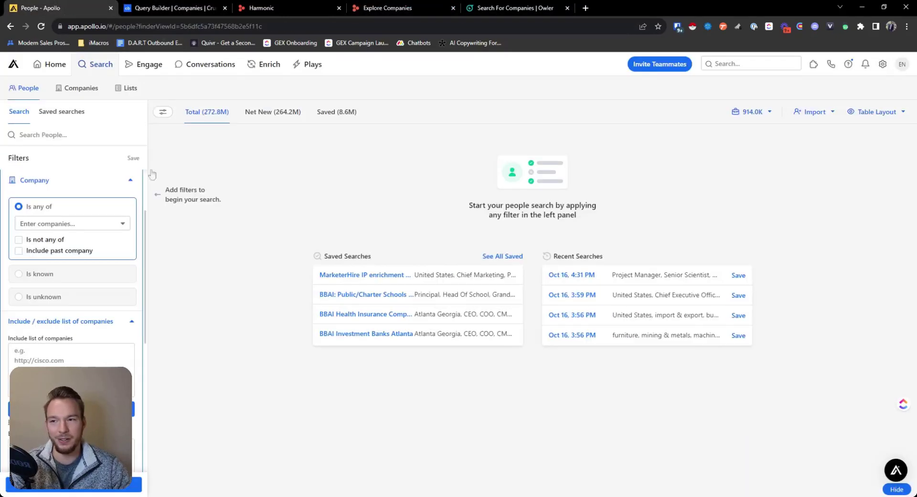
Step: Limit Apollo people to Series B companies last funded 10/16/2022–10/16/2023, about 148K people
{"action": "left_click", "coordinate": [109, 321]}
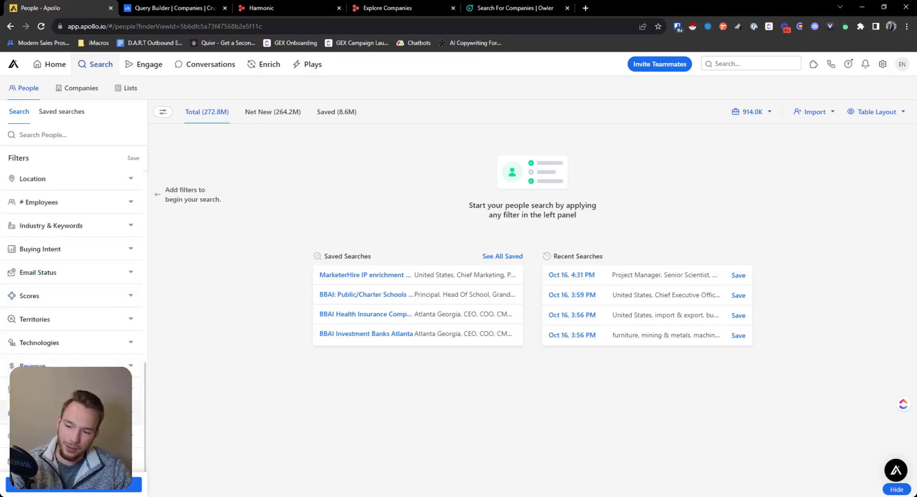
{"action": "left_click", "coordinate": [71, 388]}
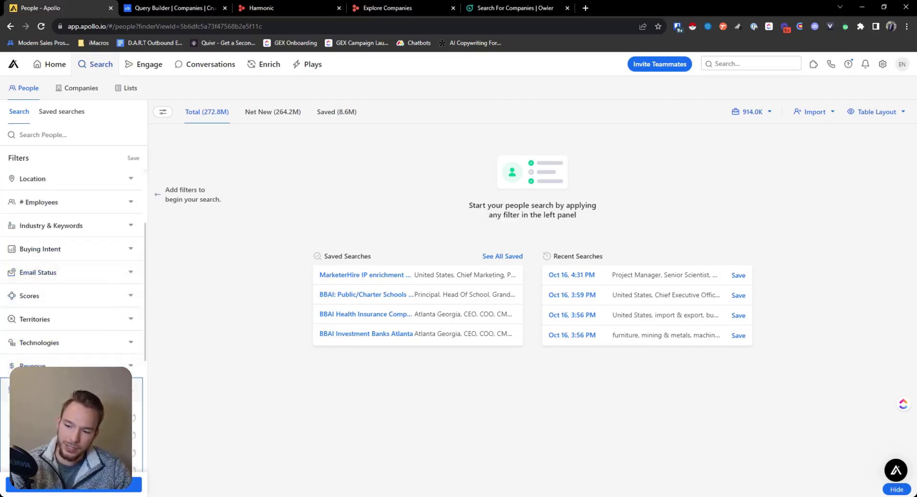
{"action": "scroll", "coordinate": [71, 263], "scroll_direction": "down", "scroll_amount": 5}
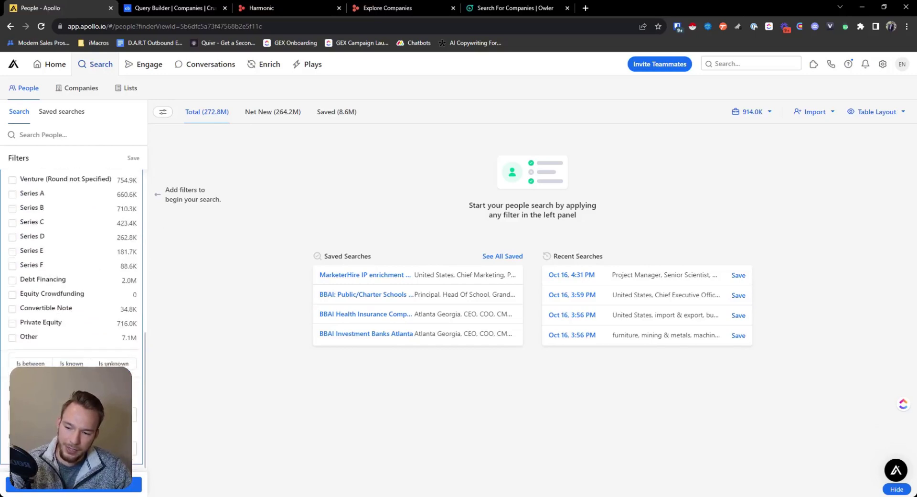
{"action": "scroll", "coordinate": [72, 263], "scroll_direction": "down", "scroll_amount": 2}
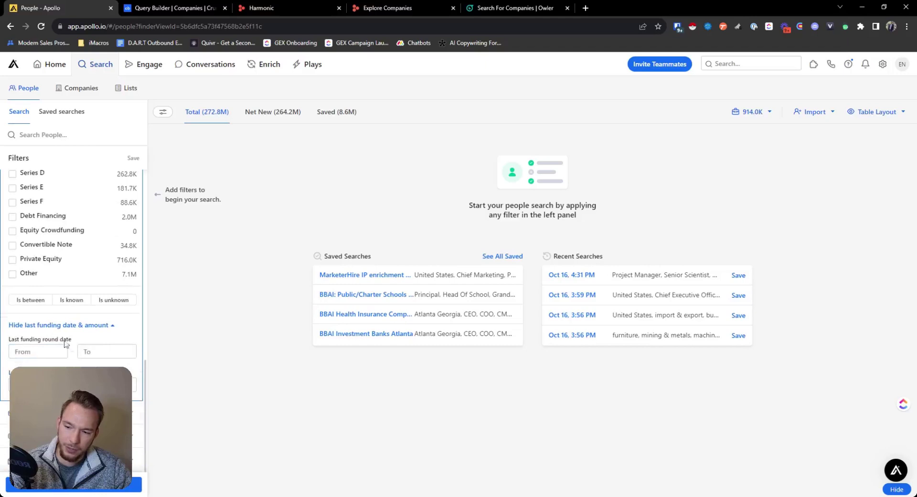
{"action": "scroll", "coordinate": [66, 343], "scroll_direction": "up", "scroll_amount": 5}
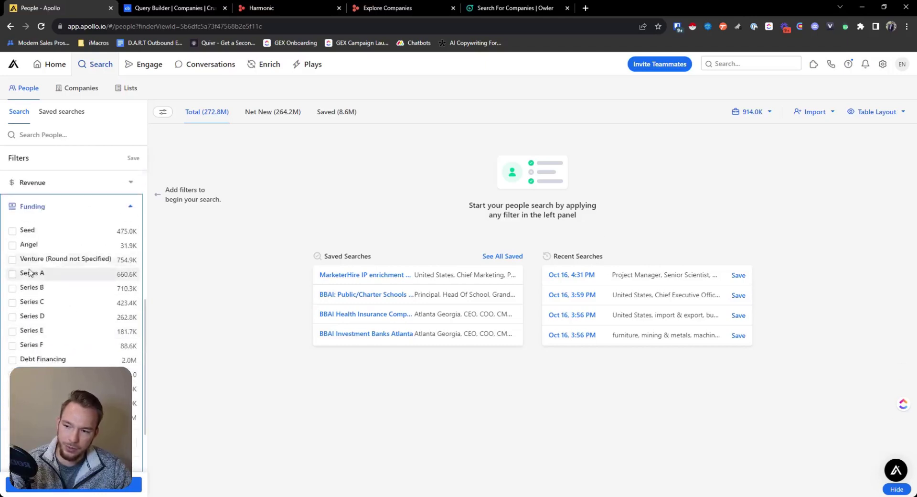
{"action": "left_click", "coordinate": [13, 287]}
{"action": "scroll", "coordinate": [72, 317], "scroll_direction": "down", "scroll_amount": 5}
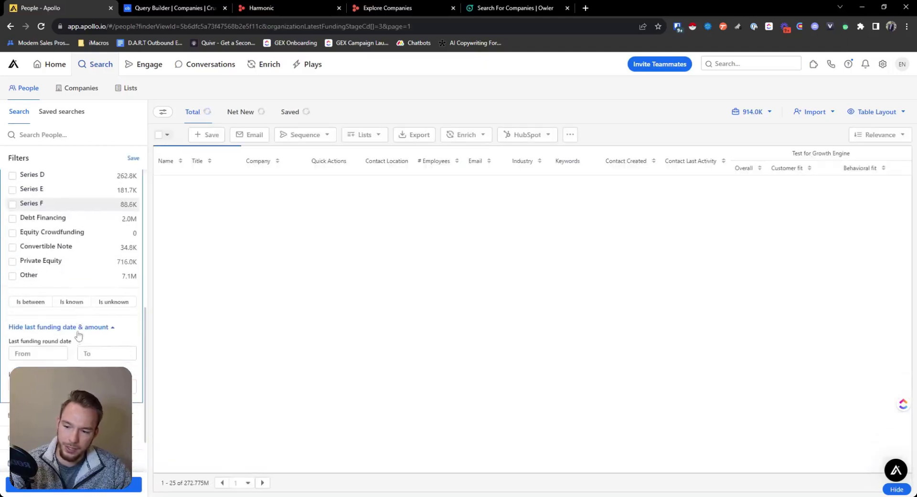
{"action": "left_click", "coordinate": [27, 353]}
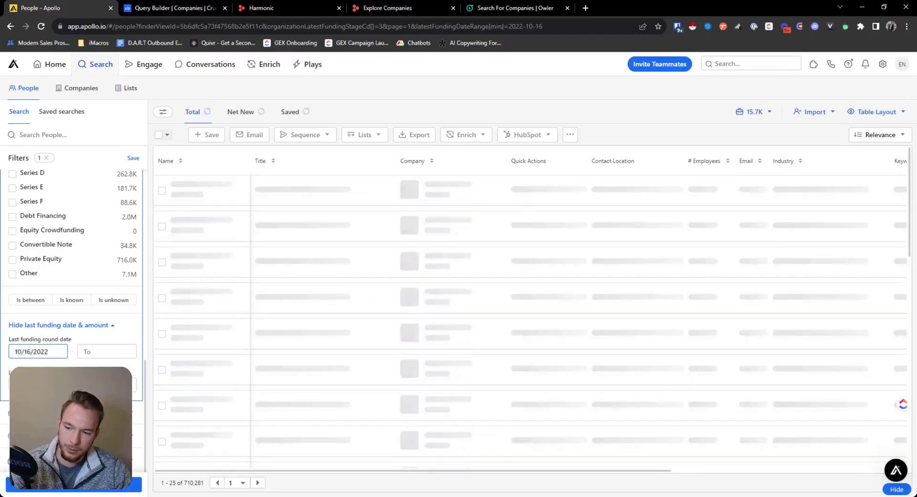
{"action": "left_click", "coordinate": [107, 352]}
{"action": "type", "text": "10/16/2023"}
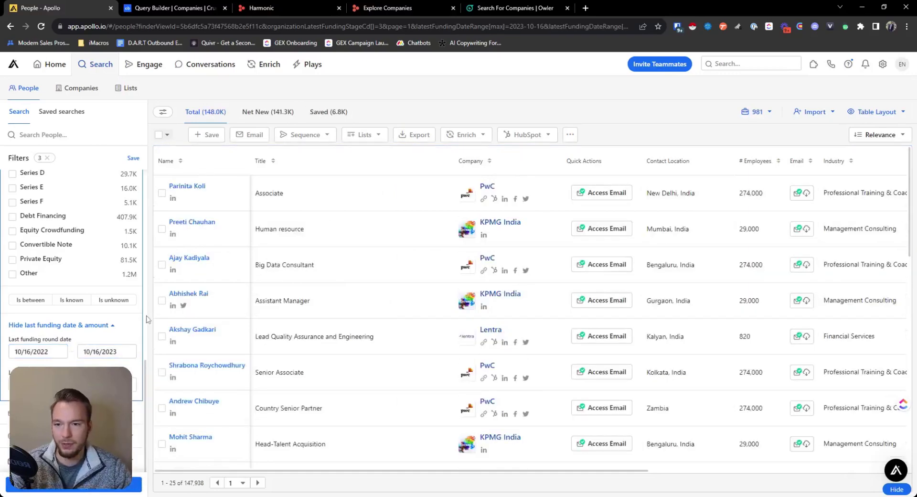
Step: Switch Apollo to Companies search (884 matches), compare with Harmonic's company table, and open Clay
{"action": "left_click", "coordinate": [76, 88]}
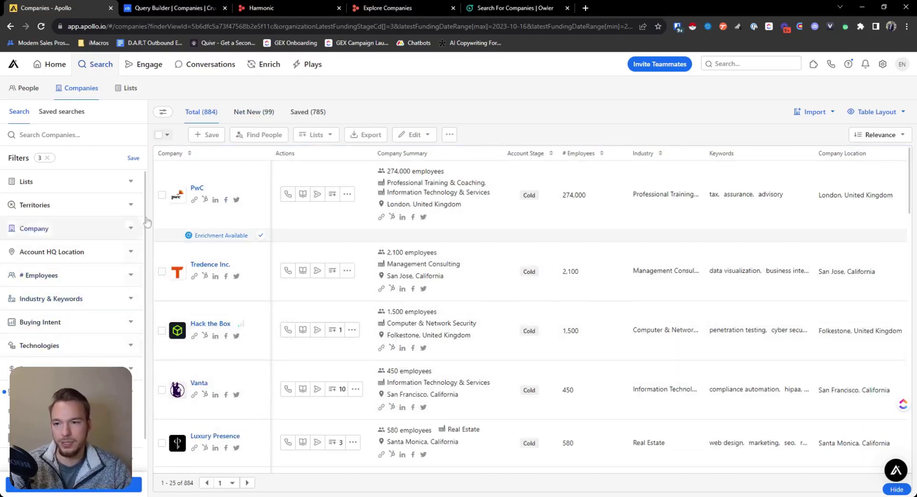
{"action": "mouse_move", "coordinate": [47, 74]}
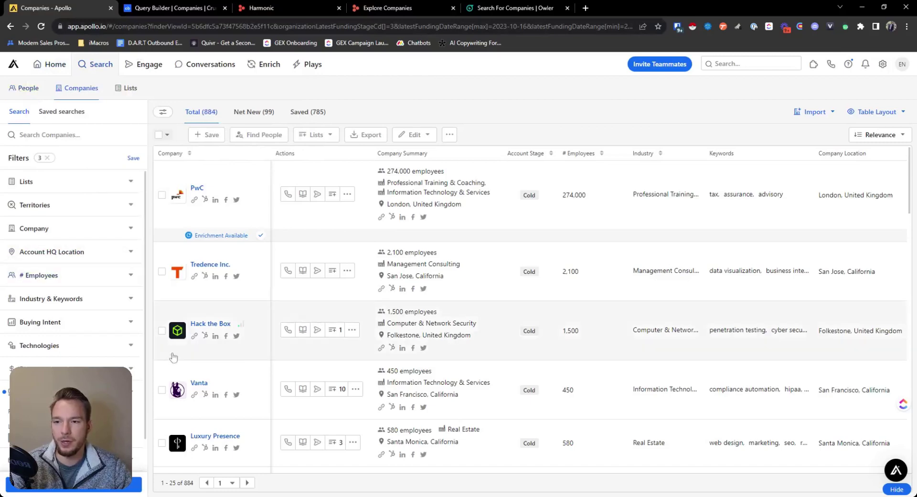
{"action": "left_click", "coordinate": [301, 9]}
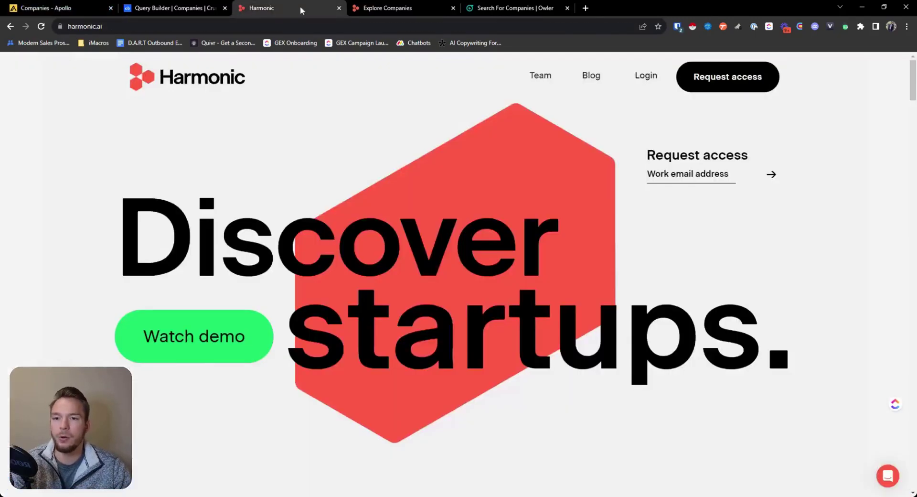
{"action": "left_click", "coordinate": [382, 7]}
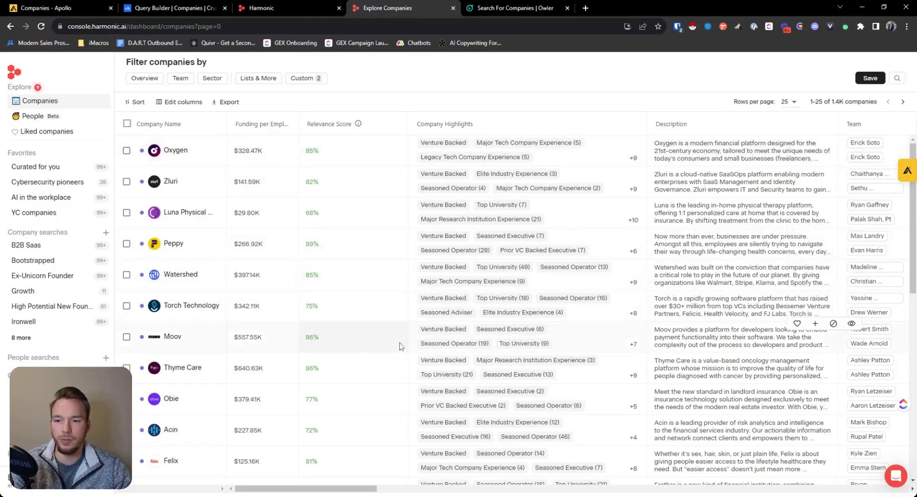
{"action": "left_click", "coordinate": [81, 8]}
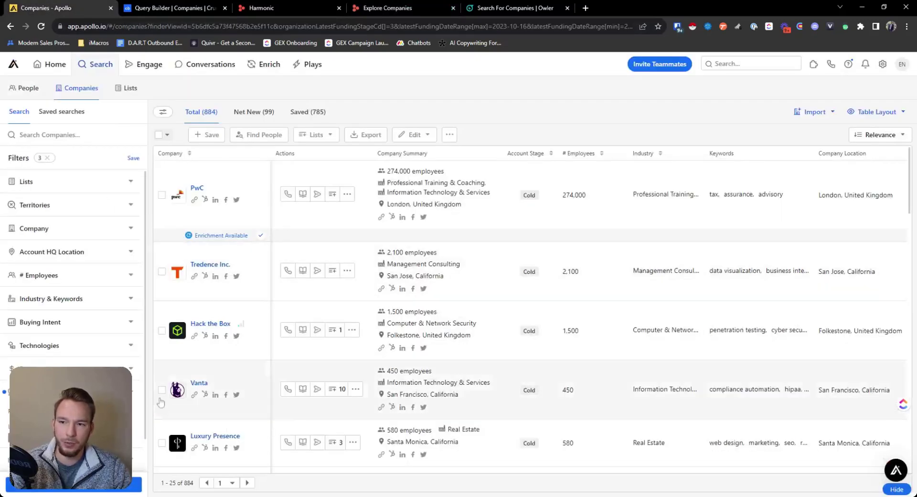
{"action": "left_click", "coordinate": [585, 8]}
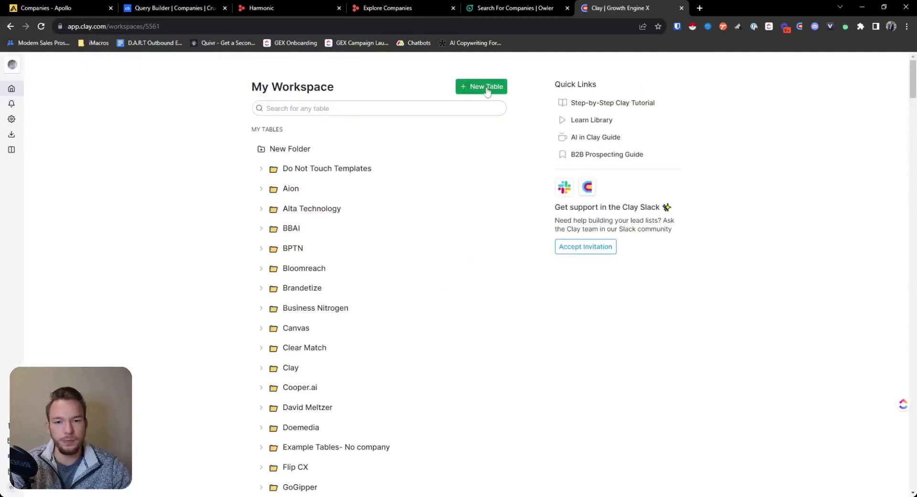
Step: Create a new blank Clay table, abandoning the CSV import
{"action": "left_click", "coordinate": [486, 88]}
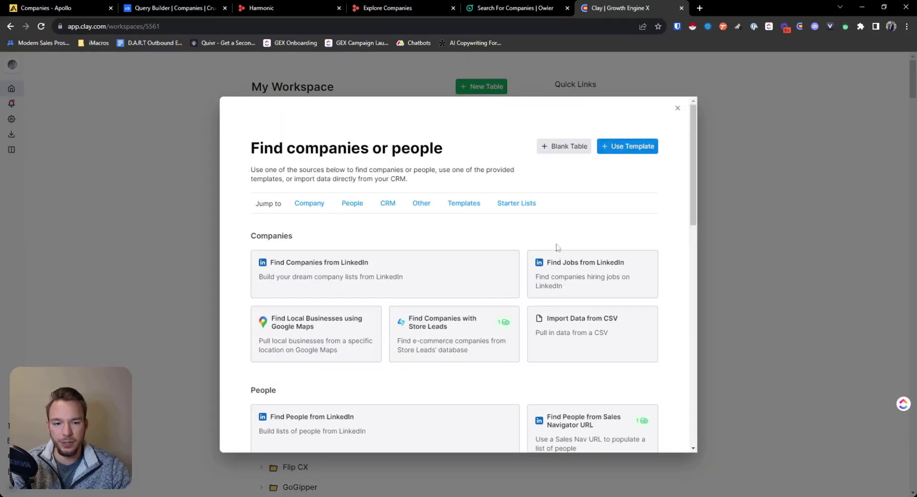
{"action": "left_click", "coordinate": [563, 359]}
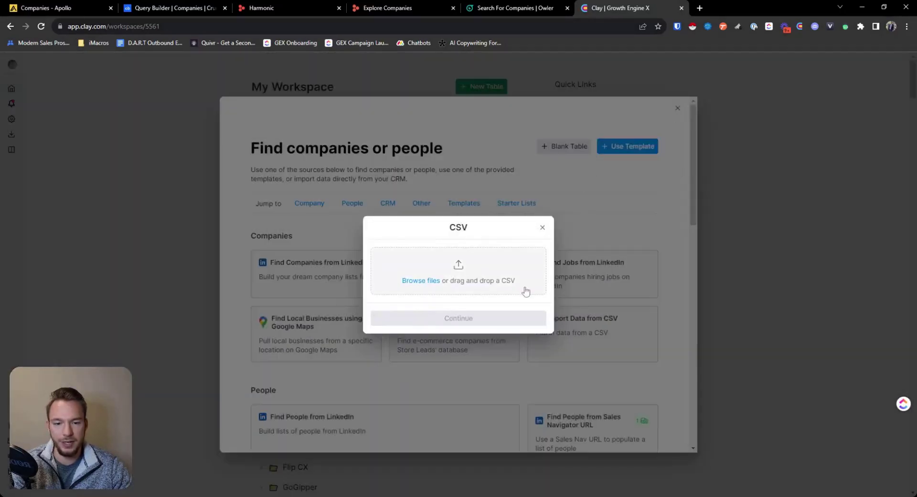
{"action": "left_click", "coordinate": [543, 226]}
{"action": "left_click", "coordinate": [492, 300]}
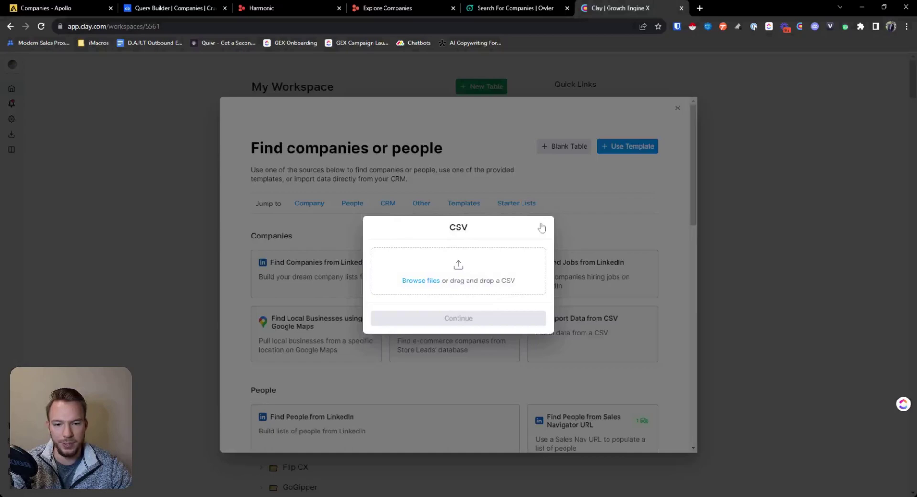
{"action": "left_click", "coordinate": [543, 227]}
{"action": "left_click", "coordinate": [528, 299]}
{"action": "left_click", "coordinate": [575, 152]}
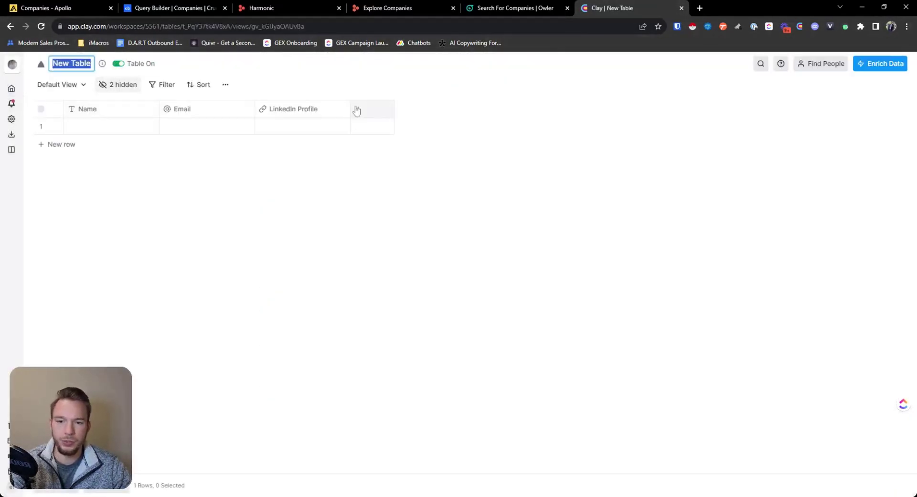
Step: Add a Date column and a URL column named Website, with salesforce.com in row 1
{"action": "left_click", "coordinate": [373, 114]}
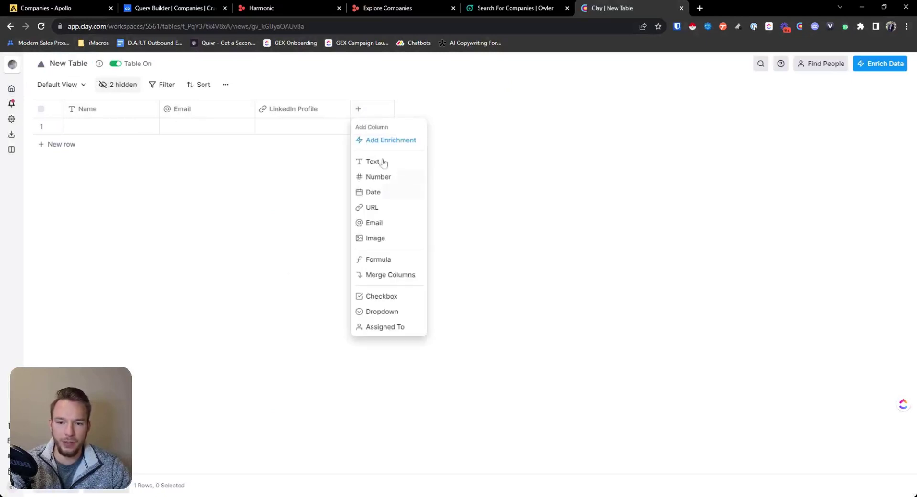
{"action": "left_click", "coordinate": [372, 193]}
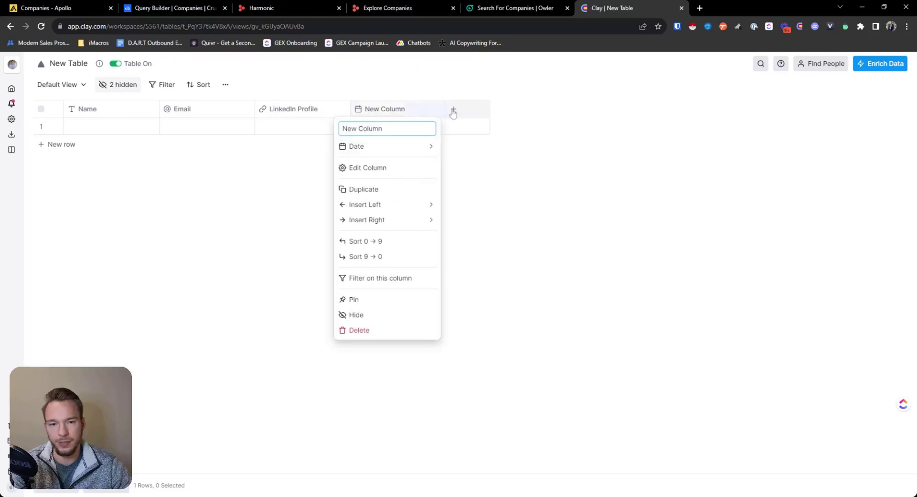
{"action": "left_click", "coordinate": [454, 109]}
{"action": "left_click", "coordinate": [470, 207]}
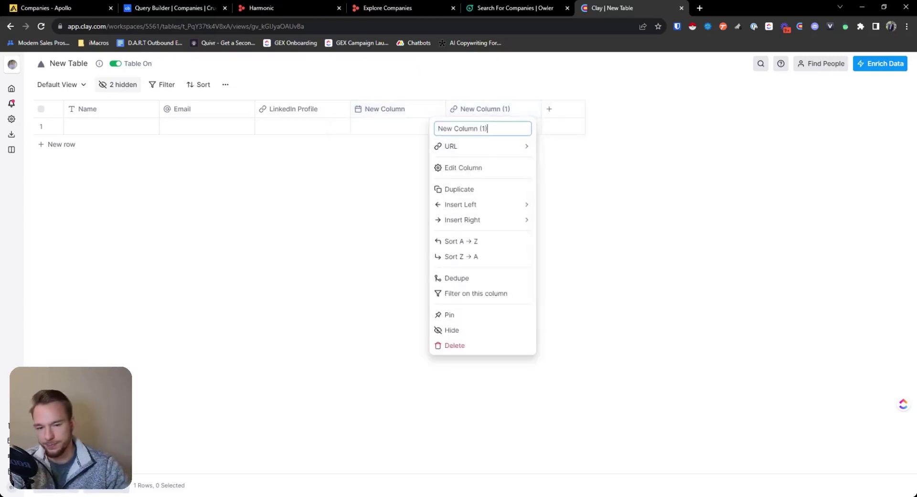
{"action": "key", "text": "BackSpace"}
{"action": "key", "text": "BackSpace"}
{"action": "key", "text": "BackSpace"}
{"action": "key", "text": "BackSpace"}
{"action": "key", "text": "BackSpace"}
{"action": "key", "text": "BackSpace"}
{"action": "key", "text": "BackSpace"}
{"action": "key", "text": "BackSpace"}
{"action": "key", "text": "BackSpace"}
{"action": "key", "text": "BackSpace"}
{"action": "key", "text": "BackSpace"}
{"action": "key", "text": "BackSpace"}
{"action": "key", "text": "BackSpace"}
{"action": "key", "text": "BackSpace"}
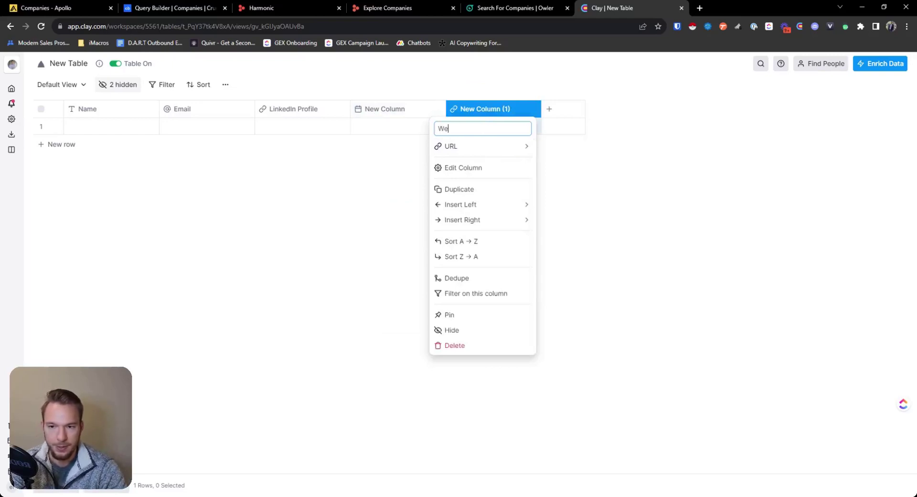
{"action": "type", "text": "Website"}
{"action": "key", "text": "Return"}
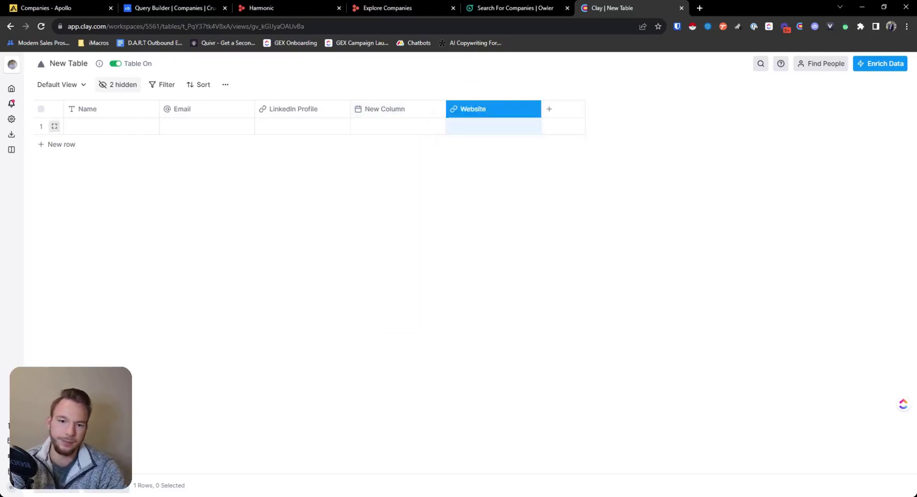
{"action": "double_click", "coordinate": [483, 127]}
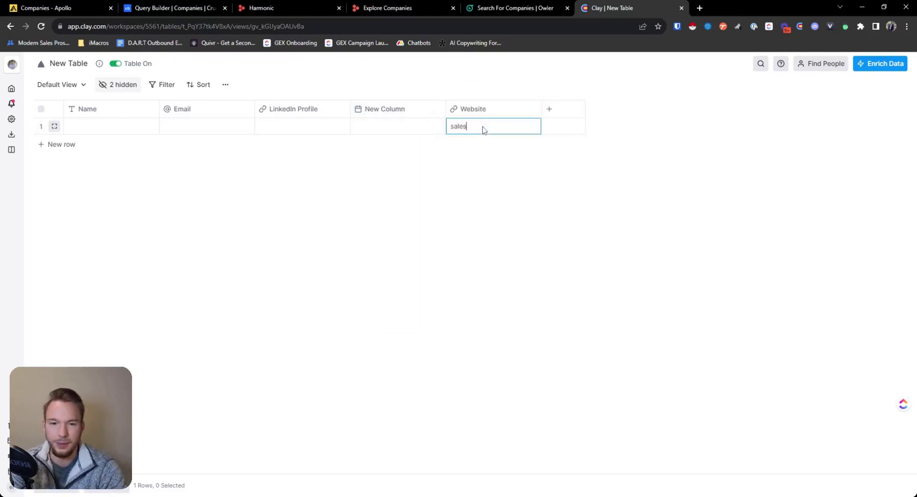
{"action": "key", "text": "Return"}
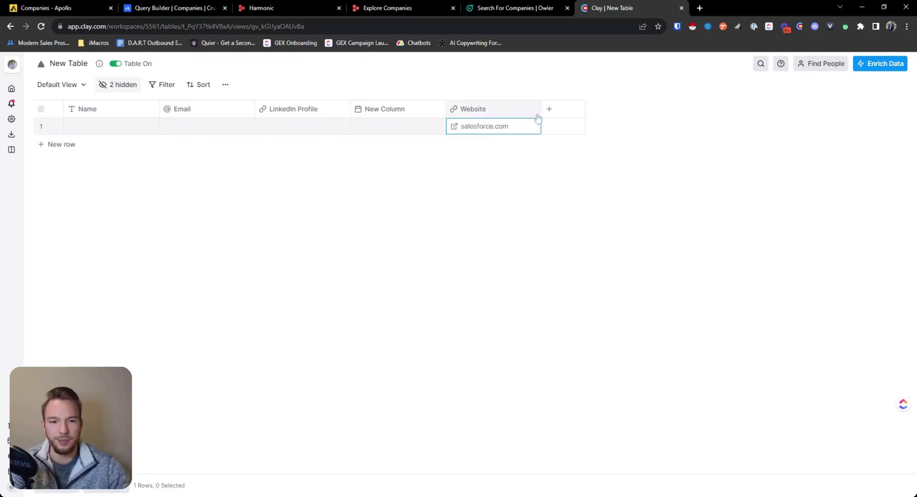
{"action": "left_click", "coordinate": [550, 109]}
Step: Add Find Contacts at Company using Website and keyword 'Vice President of Sales', running 10 rows
{"action": "left_click", "coordinate": [589, 141]}
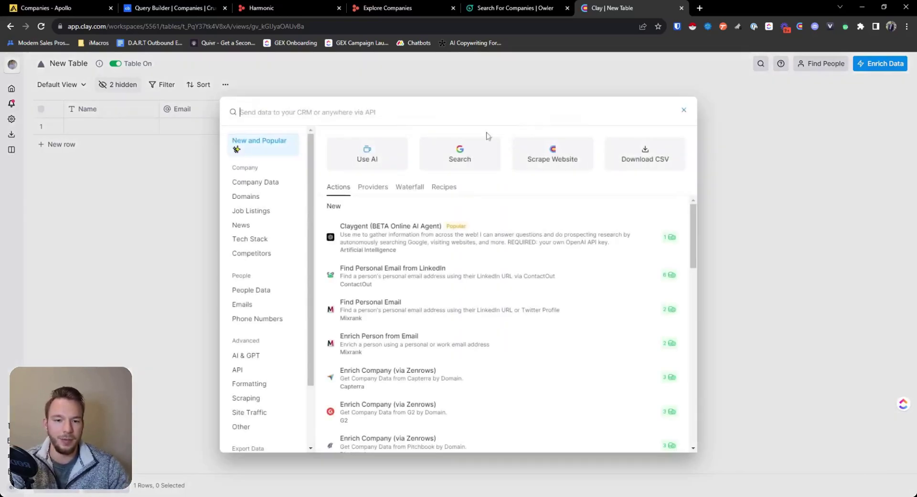
{"action": "type", "text": "find contacts"}
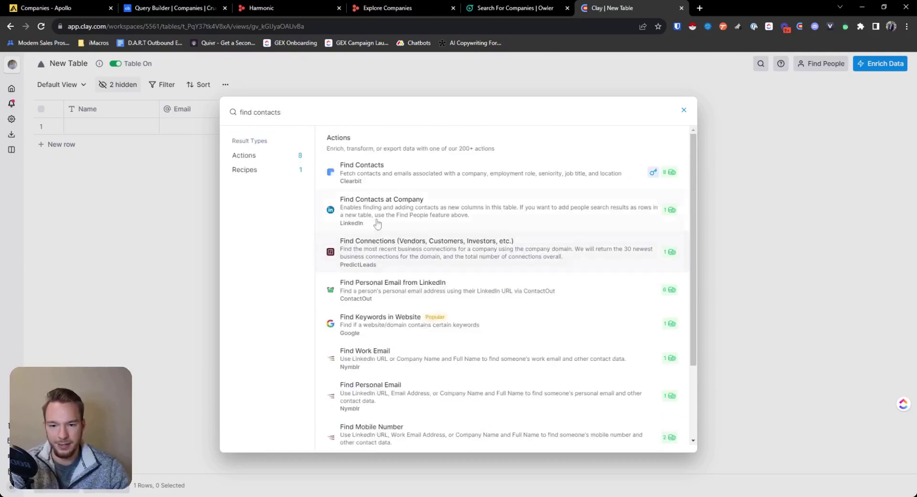
{"action": "left_click", "coordinate": [374, 223]}
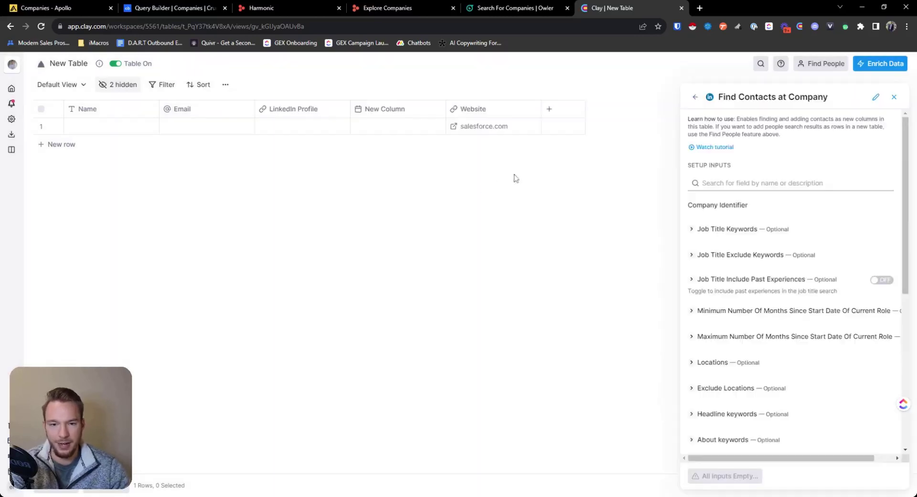
{"action": "left_click", "coordinate": [736, 228]}
{"action": "left_click", "coordinate": [731, 310]}
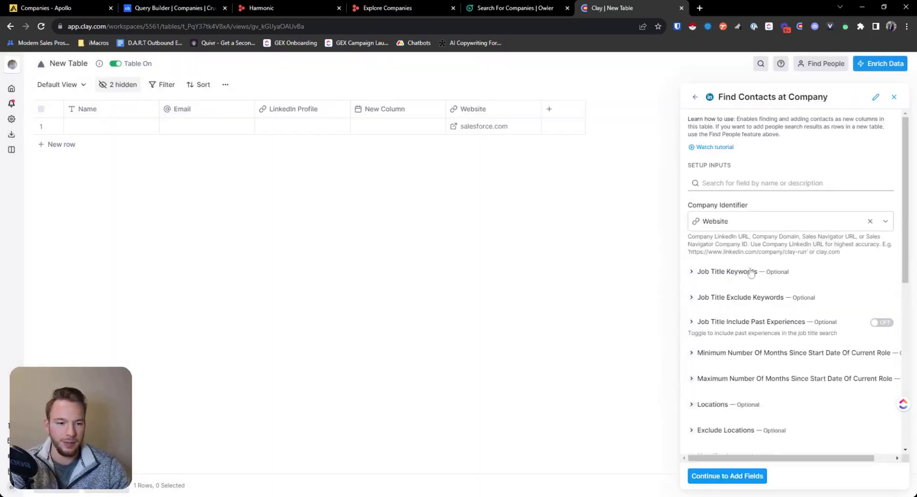
{"action": "left_click", "coordinate": [722, 283]}
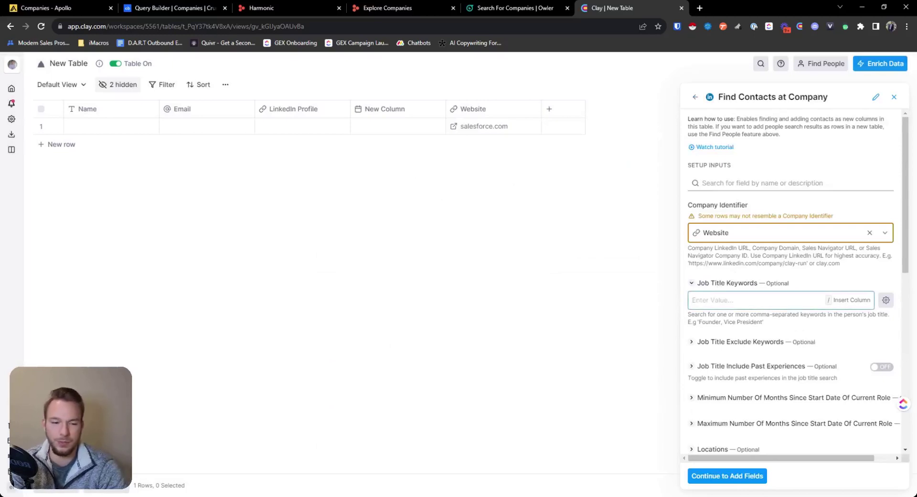
{"action": "type", "text": "Vice P"}
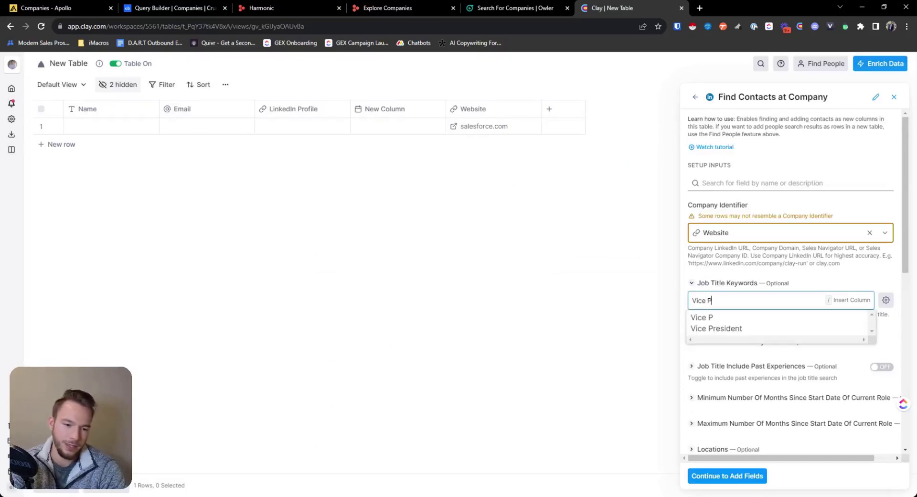
{"action": "type", "text": "Rsident of Sales"}
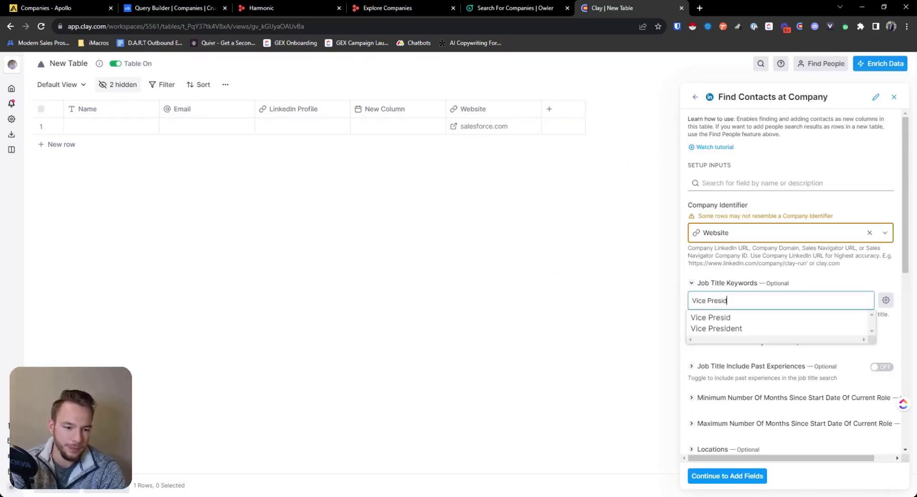
{"action": "key", "text": "Return"}
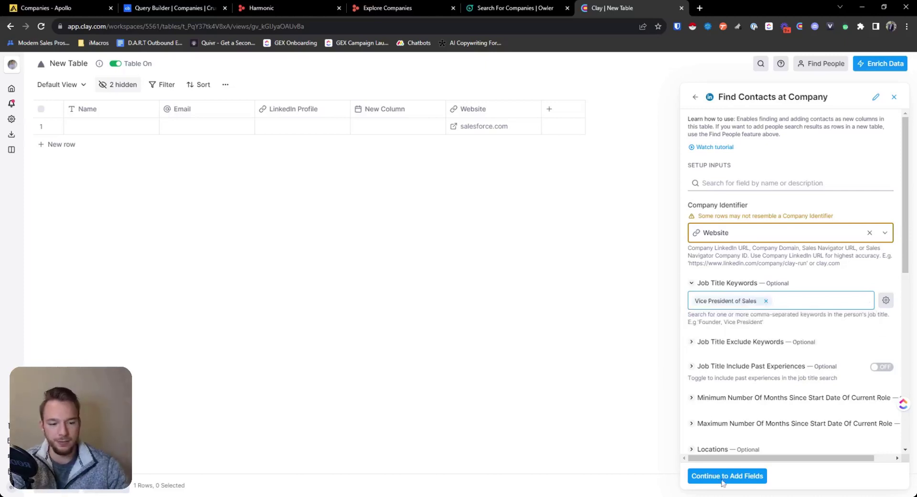
{"action": "left_click", "coordinate": [726, 476]}
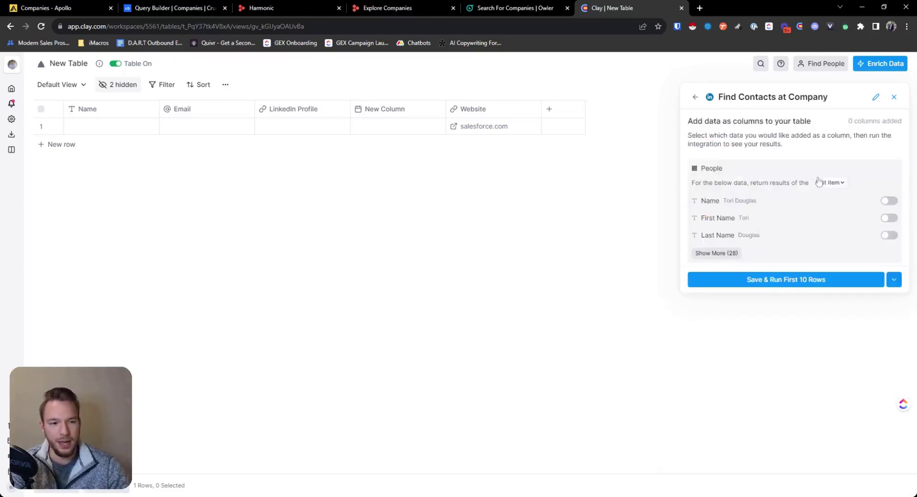
{"action": "left_click", "coordinate": [784, 279]}
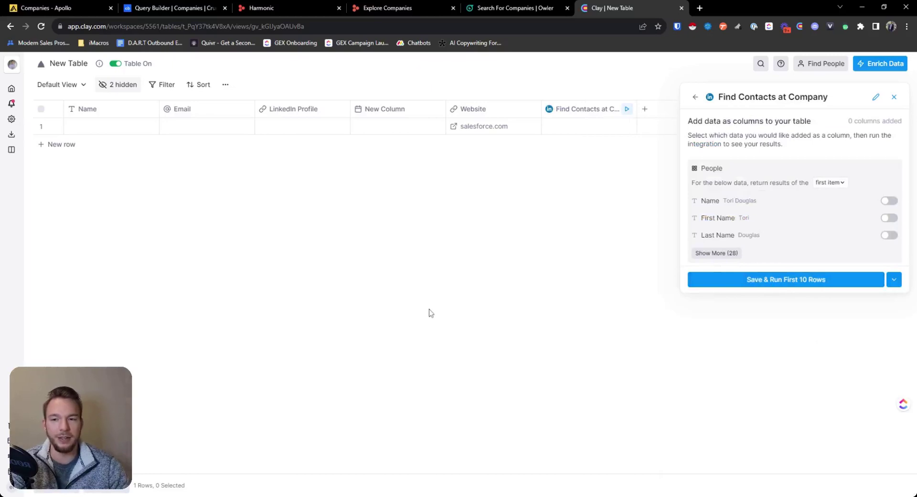